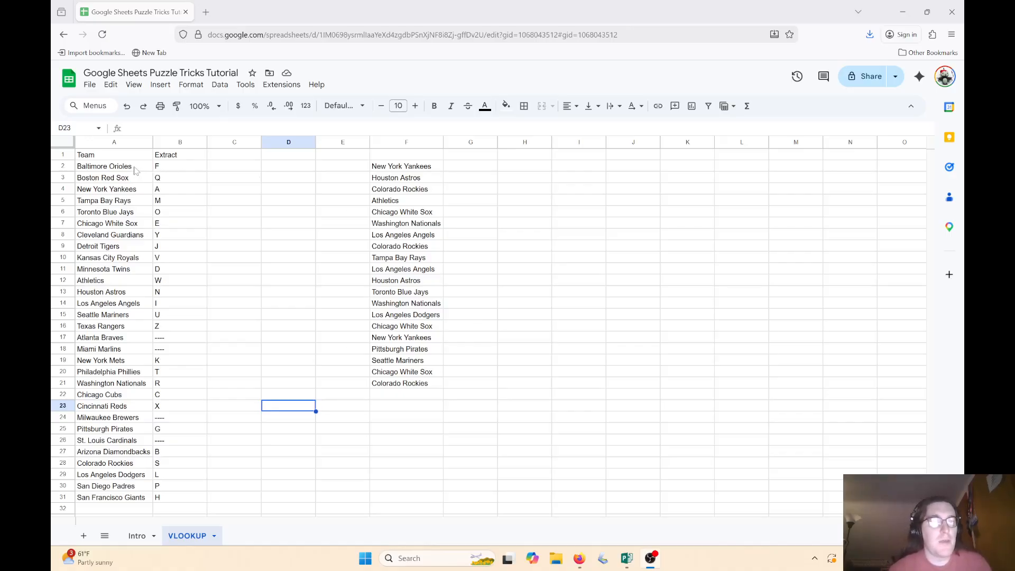
Examine the team and extract-letter table in A2:B31, including the teams whose extract is only dashes.
{"action": "left_click_drag", "start_coordinate": [134, 170], "coordinate": [202, 487]}
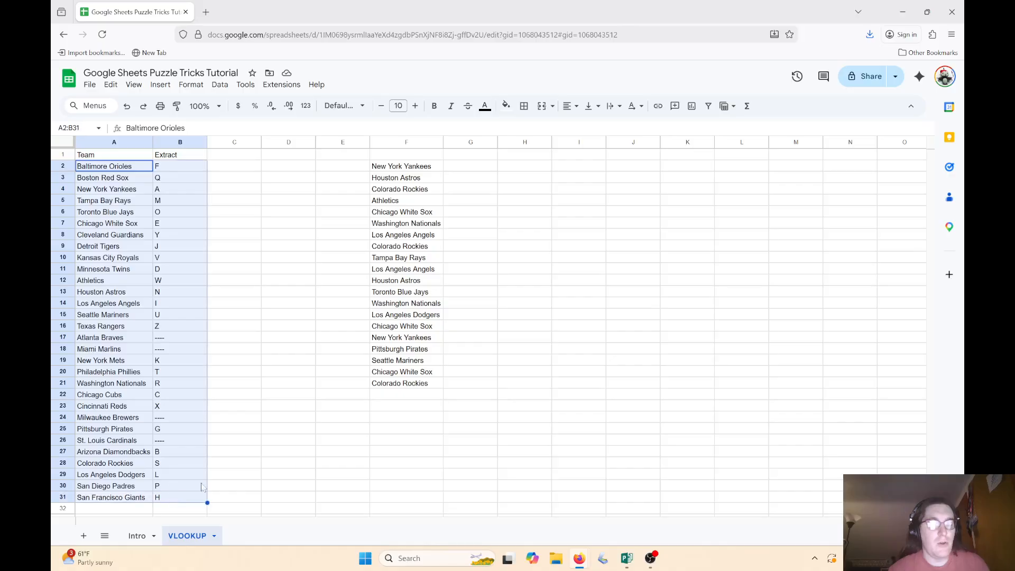
{"action": "left_click", "coordinate": [294, 294]}
{"action": "left_click_drag", "start_coordinate": [121, 166], "coordinate": [120, 508]}
{"action": "left_click", "coordinate": [288, 406]}
{"action": "left_click", "coordinate": [118, 285]}
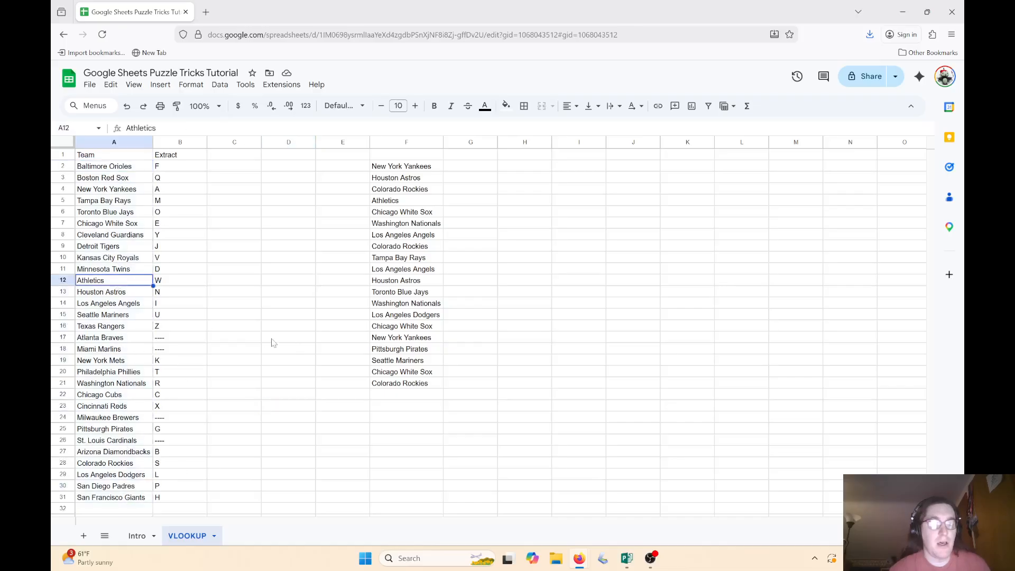
{"action": "left_click", "coordinate": [248, 337]}
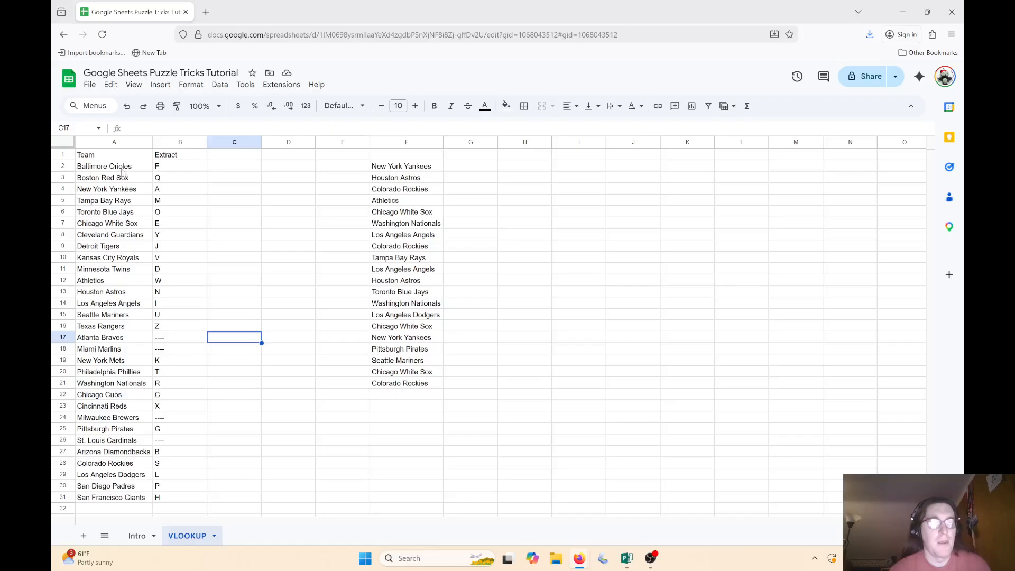
{"action": "left_click_drag", "start_coordinate": [143, 338], "coordinate": [182, 365]}
{"action": "left_click_drag", "start_coordinate": [144, 418], "coordinate": [194, 421]}
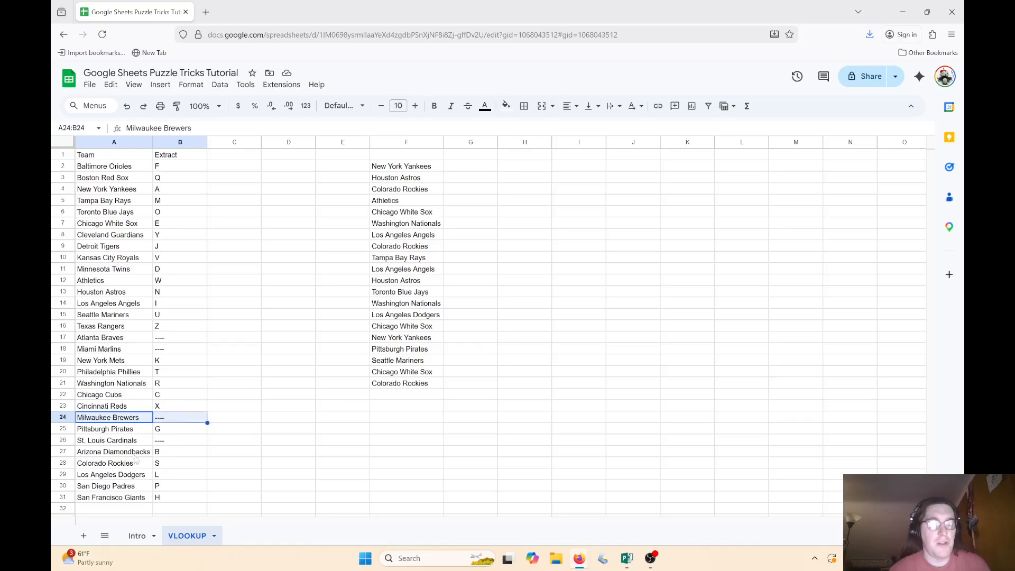
{"action": "left_click_drag", "start_coordinate": [138, 442], "coordinate": [178, 444]}
{"action": "left_click", "coordinate": [235, 268]}
{"action": "left_click_drag", "start_coordinate": [180, 167], "coordinate": [180, 499]}
{"action": "left_click", "coordinate": [244, 442]}
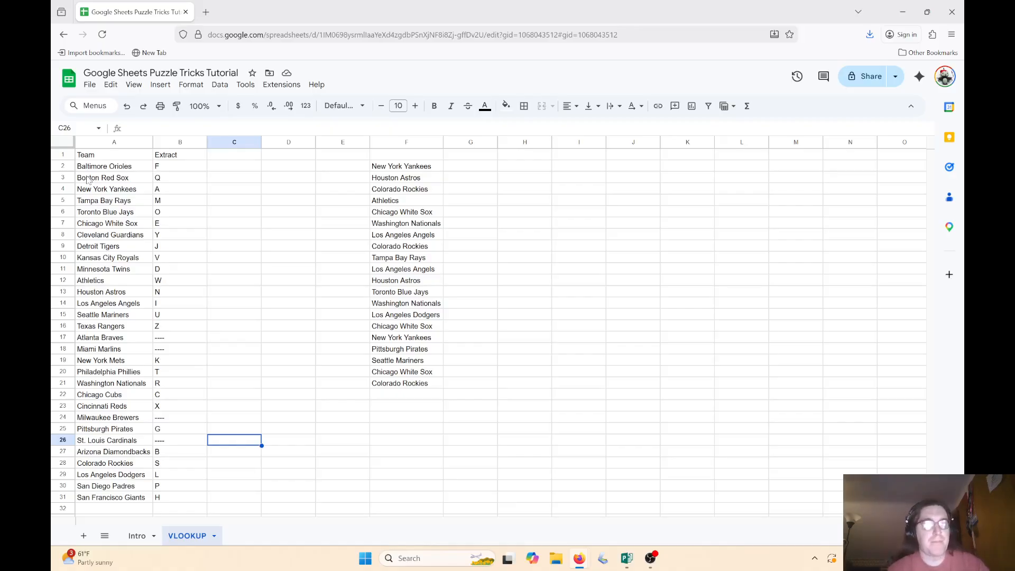
{"action": "left_click_drag", "start_coordinate": [97, 167], "coordinate": [113, 497]}
{"action": "left_click_drag", "start_coordinate": [180, 201], "coordinate": [180, 212]}
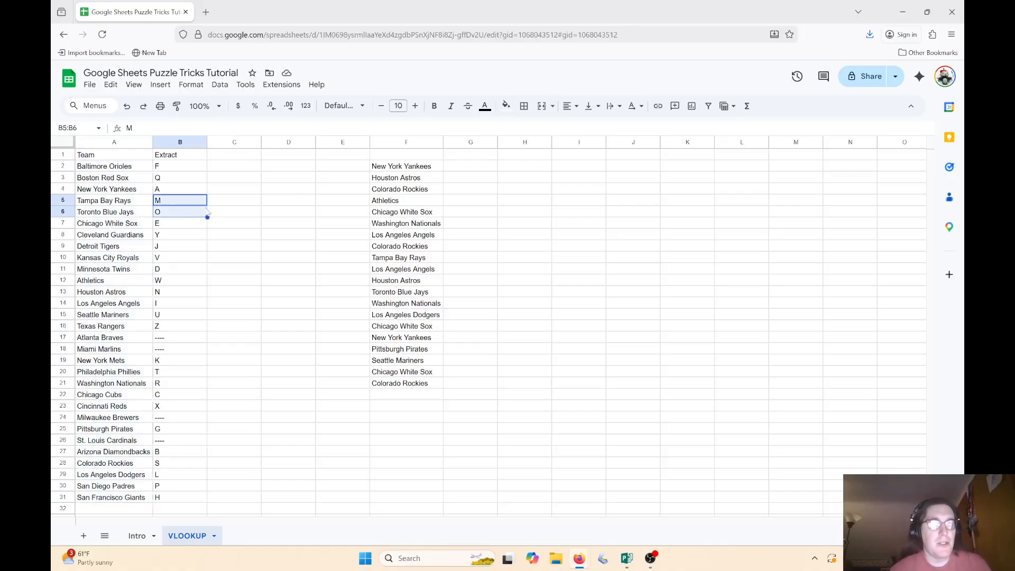
{"action": "left_click_drag", "start_coordinate": [116, 172], "coordinate": [113, 498]}
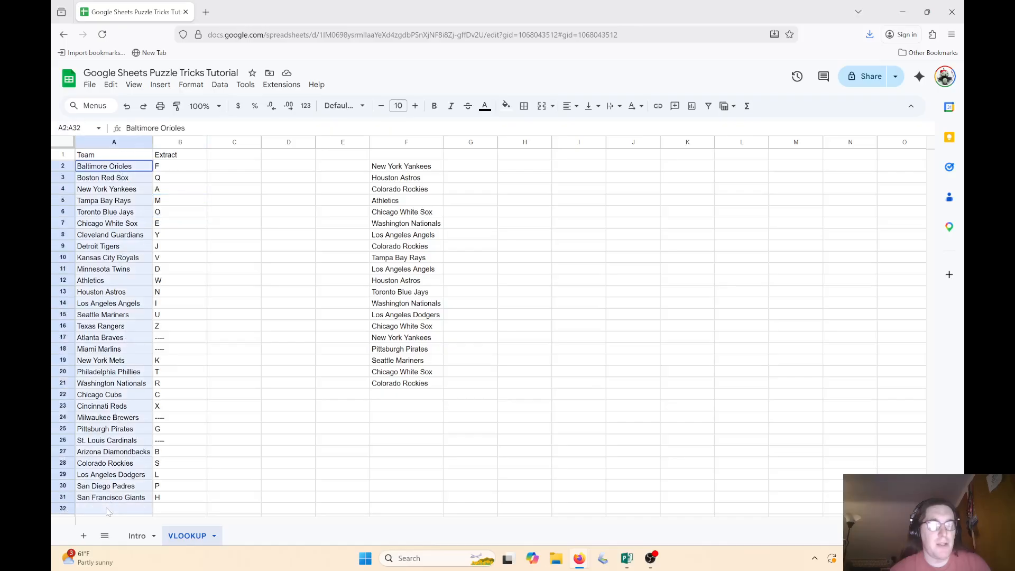
{"action": "left_click", "coordinate": [239, 418]}
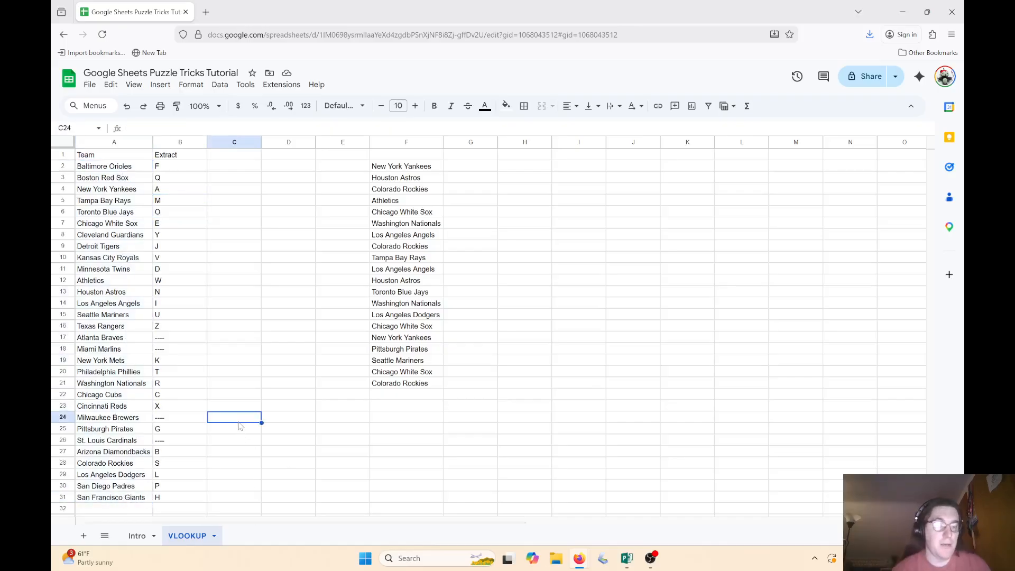
Review the list of team names in F2:F21 that need matching extract letters.
{"action": "left_click", "coordinate": [266, 180]}
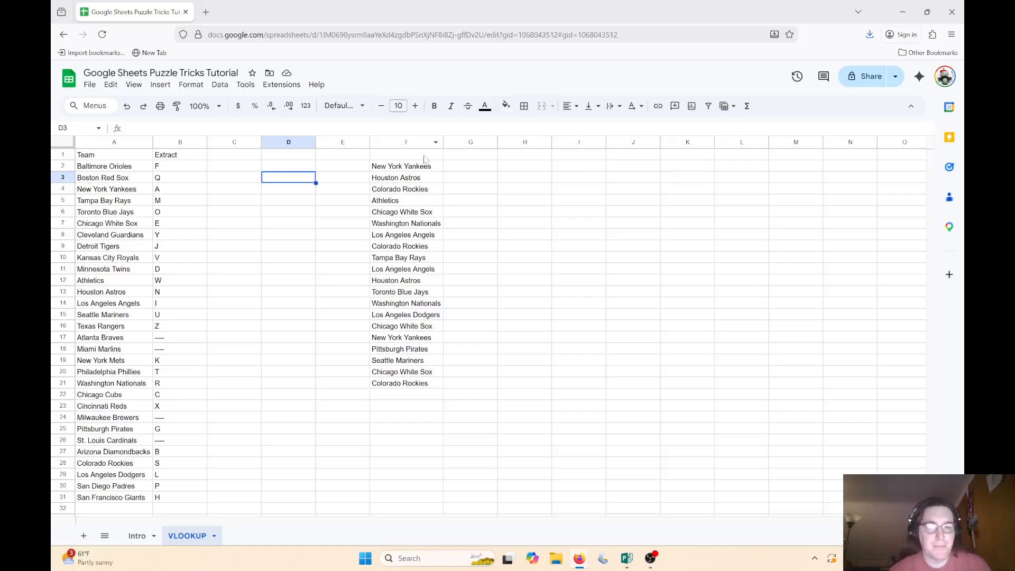
{"action": "left_click_drag", "start_coordinate": [415, 168], "coordinate": [383, 392]}
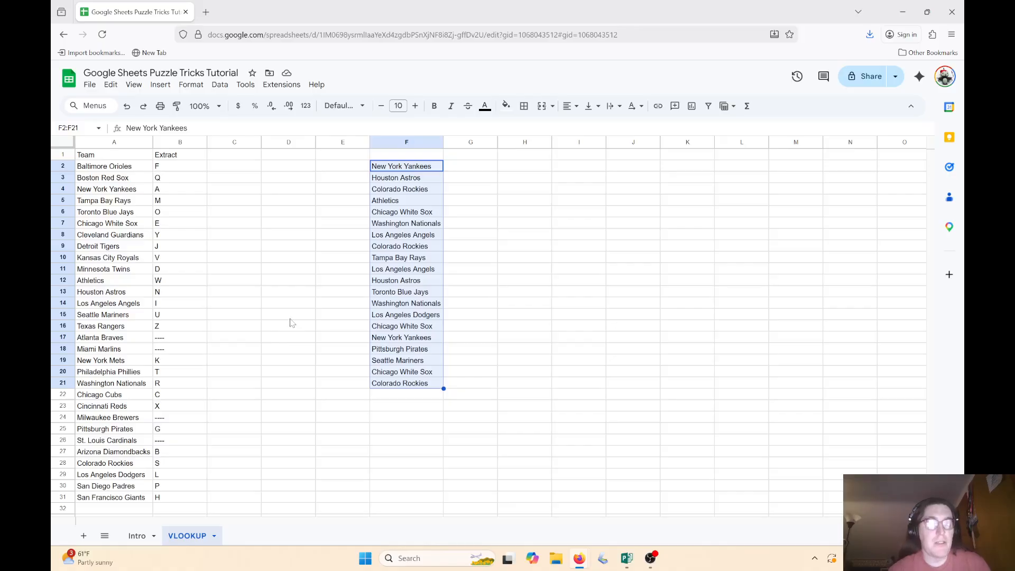
{"action": "left_click", "coordinate": [526, 173]}
{"action": "left_click_drag", "start_coordinate": [413, 166], "coordinate": [401, 385]}
{"action": "left_click", "coordinate": [287, 392]}
{"action": "left_click_drag", "start_coordinate": [404, 166], "coordinate": [402, 385]}
{"action": "left_click", "coordinate": [554, 391]}
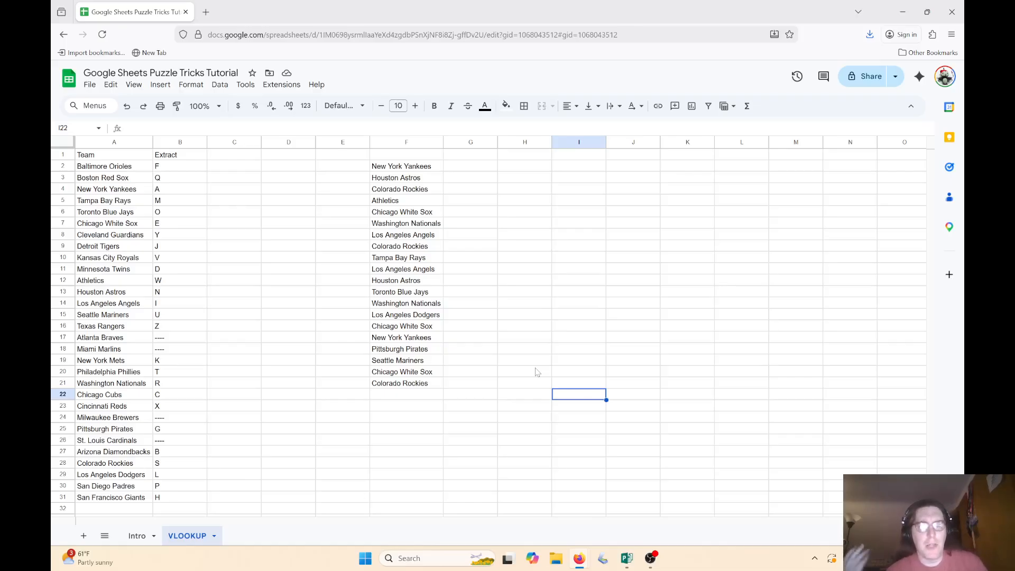
Enter the extract letters manually: A beside New York Yankees in G2 and N beside Houston Astros in G3.
{"action": "left_click", "coordinate": [409, 170]}
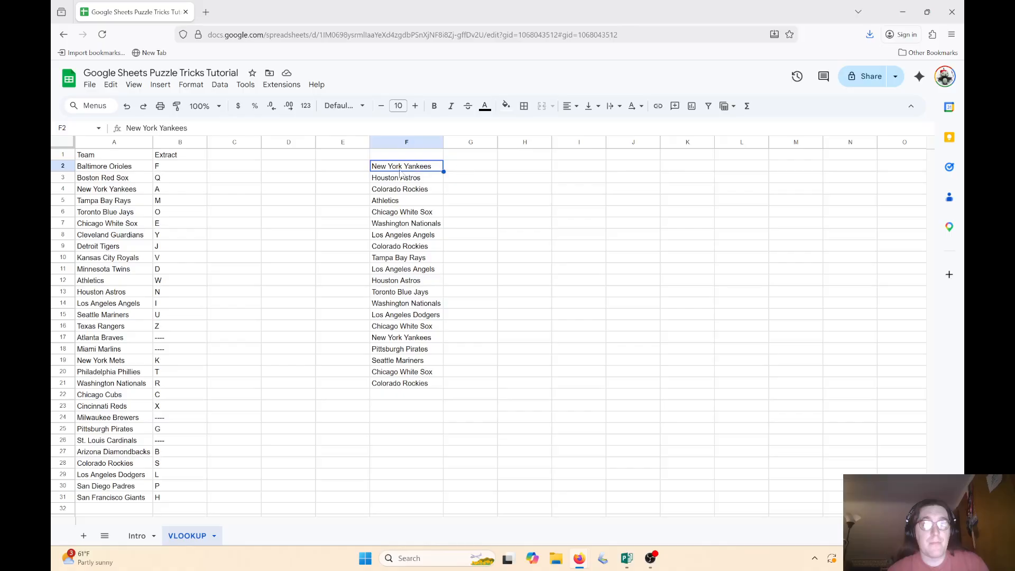
{"action": "key", "text": "Right"}
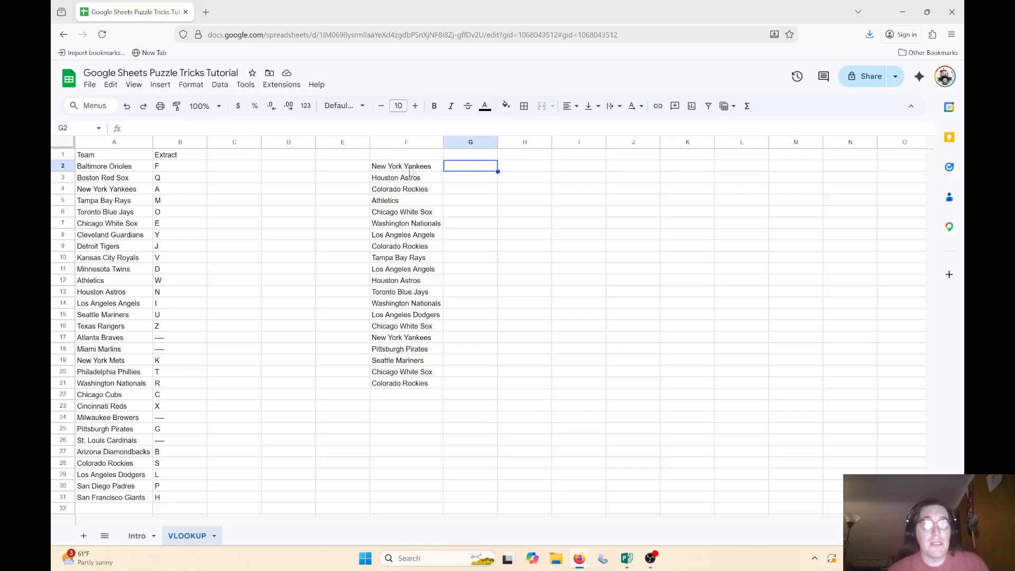
{"action": "key", "text": "Left"}
{"action": "key", "text": "Right"}
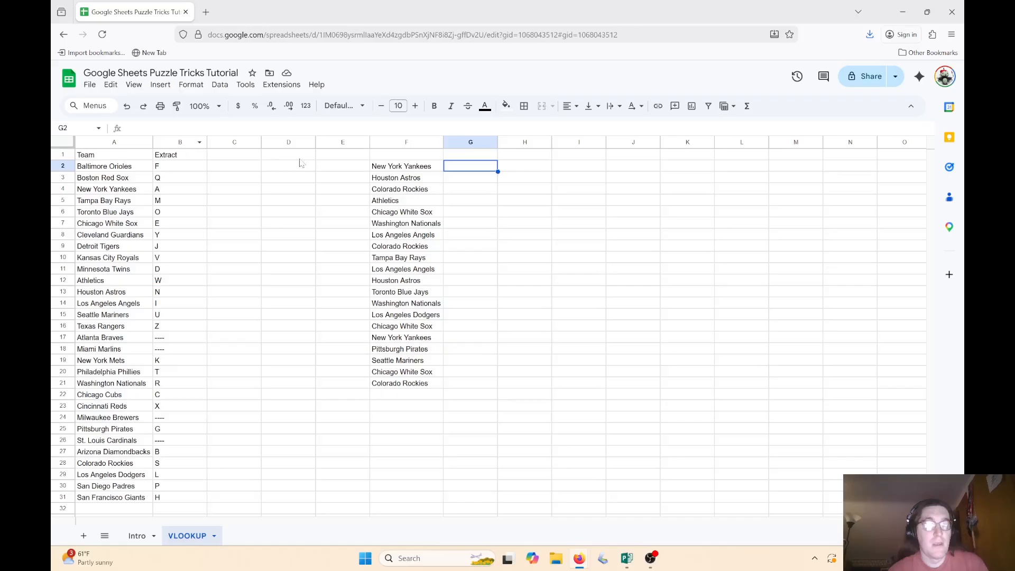
{"action": "left_click", "coordinate": [114, 189]}
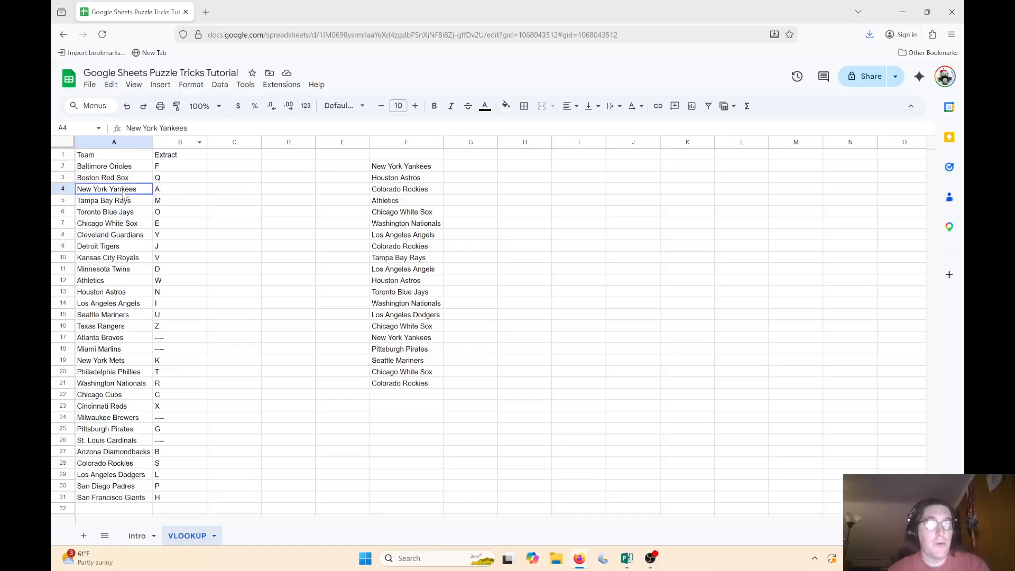
{"action": "left_click", "coordinate": [169, 190]}
{"action": "left_click", "coordinate": [461, 168]}
{"action": "type", "text": "A"}
{"action": "left_click", "coordinate": [281, 235]}
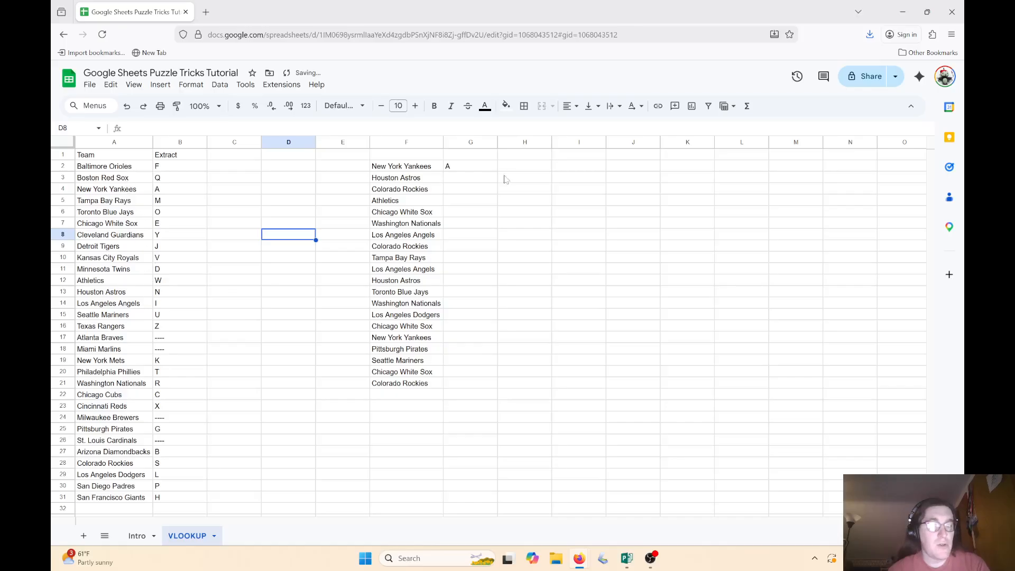
{"action": "left_click", "coordinate": [487, 179]}
{"action": "type", "text": "N"}
{"action": "left_click", "coordinate": [478, 231]}
{"action": "left_click", "coordinate": [486, 209]}
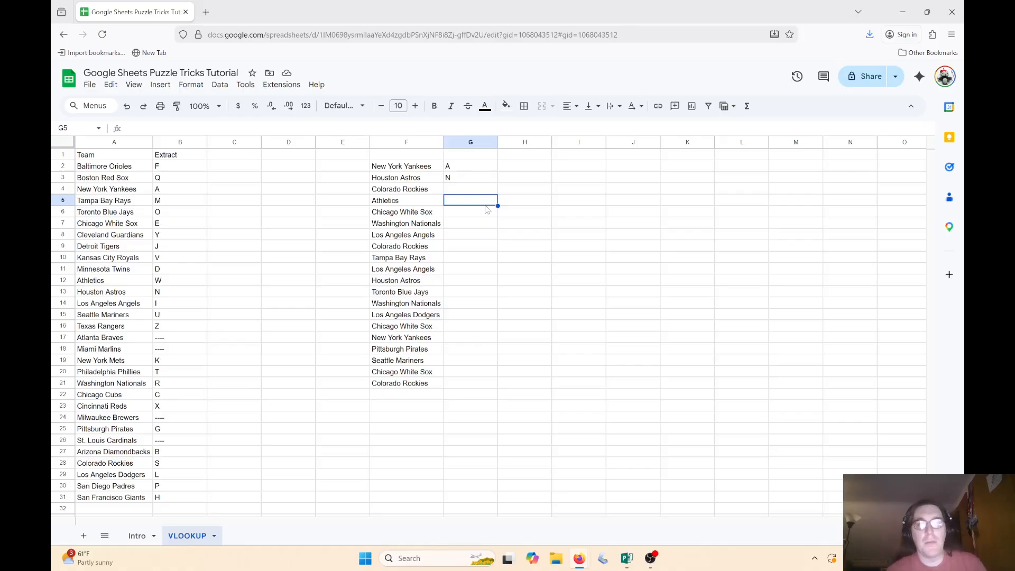
Clear the manually entered letters from G1:G5.
{"action": "left_click_drag", "start_coordinate": [465, 154], "coordinate": [468, 201]}
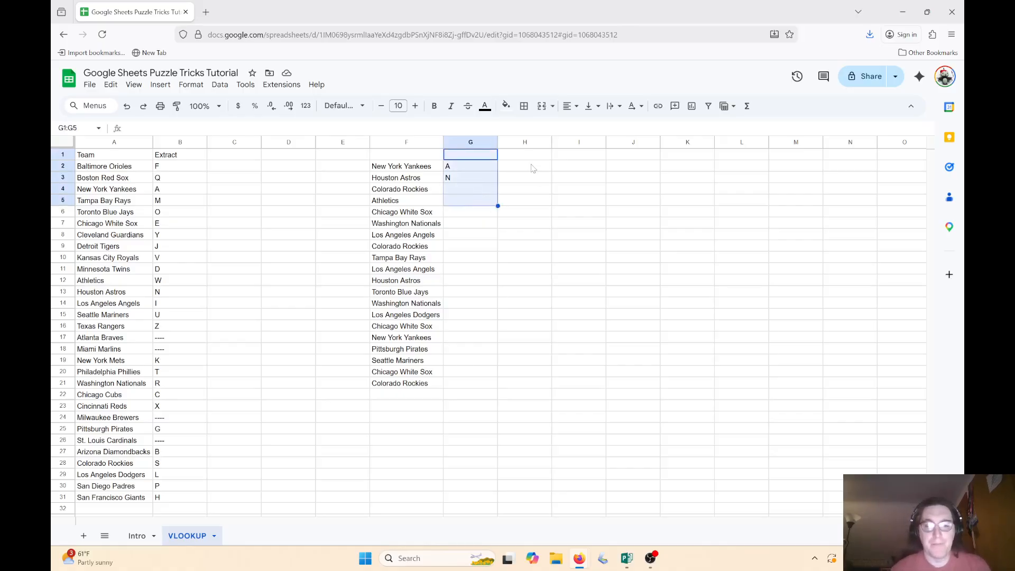
{"action": "key", "text": "Delete"}
{"action": "left_click", "coordinate": [509, 182]}
{"action": "left_click", "coordinate": [463, 166]}
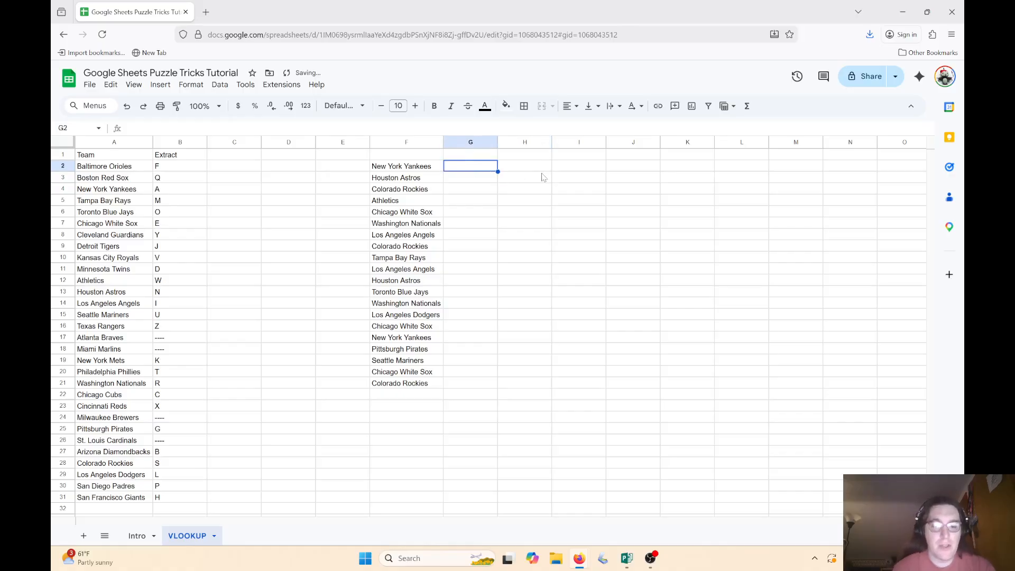
{"action": "type", "text": "=VL"}
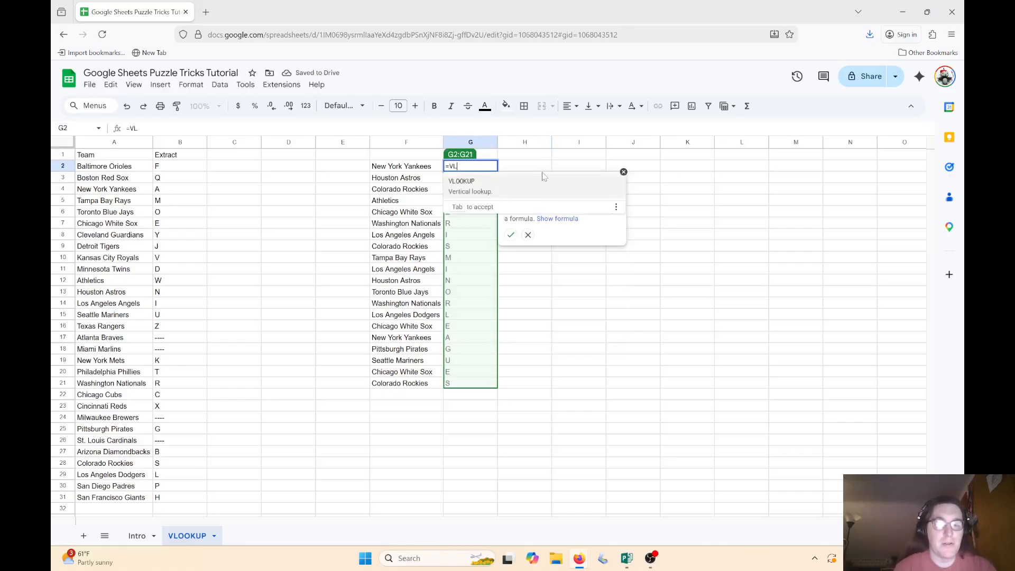
{"action": "key", "text": "BackSpace"}
{"action": "key", "text": "BackSpace"}
{"action": "key", "text": "BackSpace"}
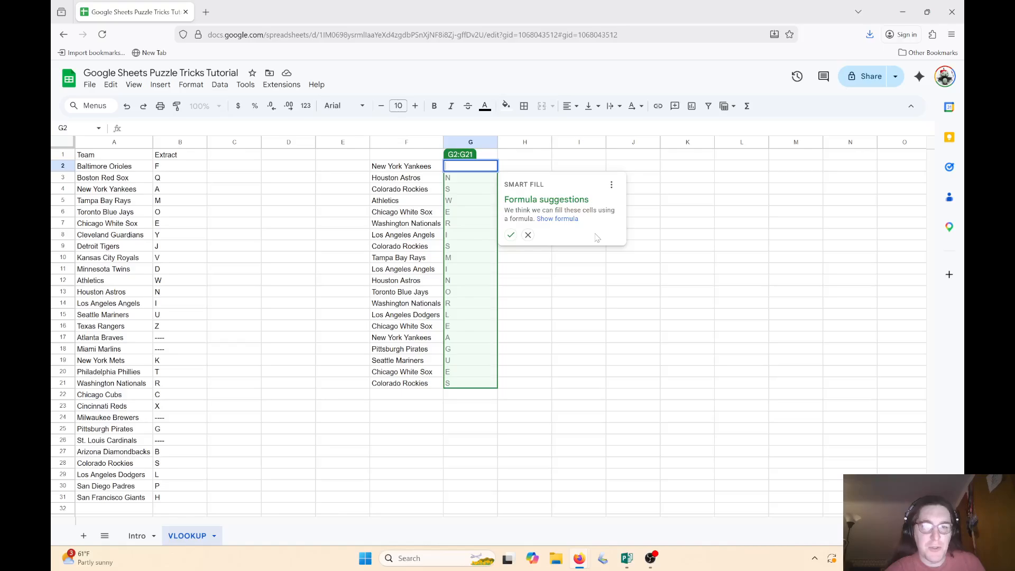
Begin a VLOOKUP formula in cell G2, beside the first New York Yankees entry.
{"action": "type", "text": "="}
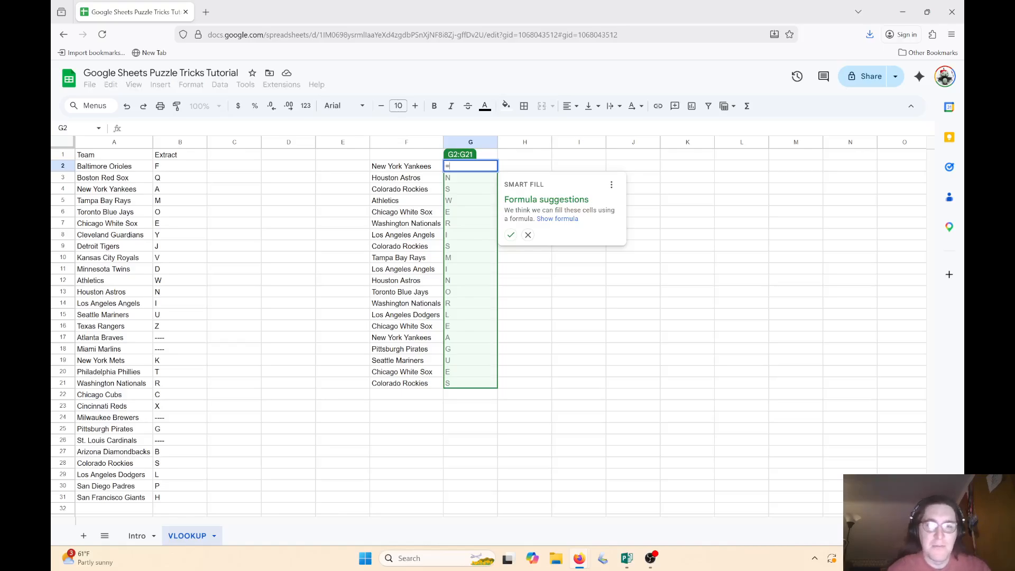
{"action": "type", "text": "VL"}
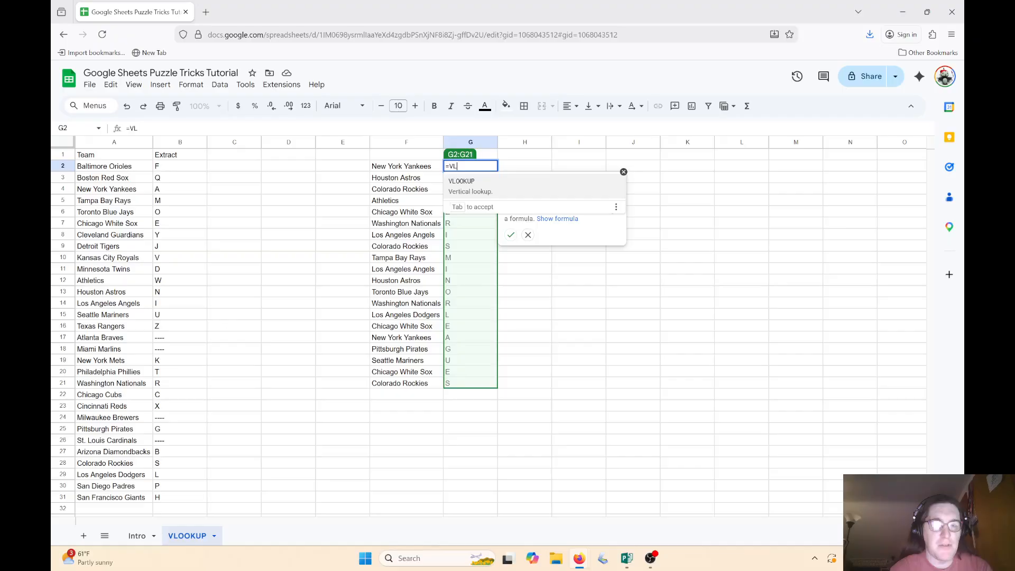
{"action": "key", "text": "Tab"}
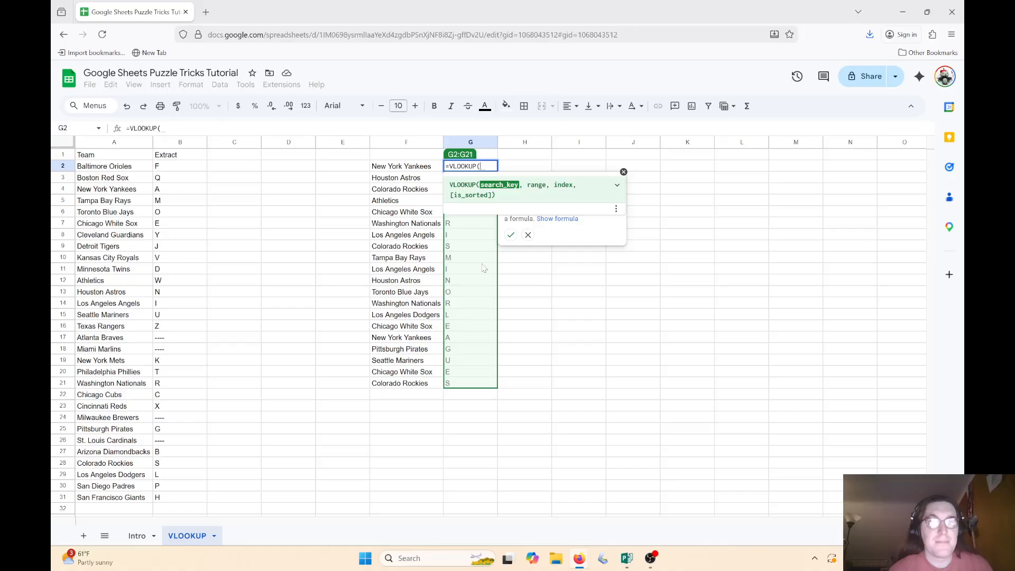
Read the VLOOKUP help on its arguments, focusing on the description of the range.
{"action": "left_click", "coordinate": [617, 185]}
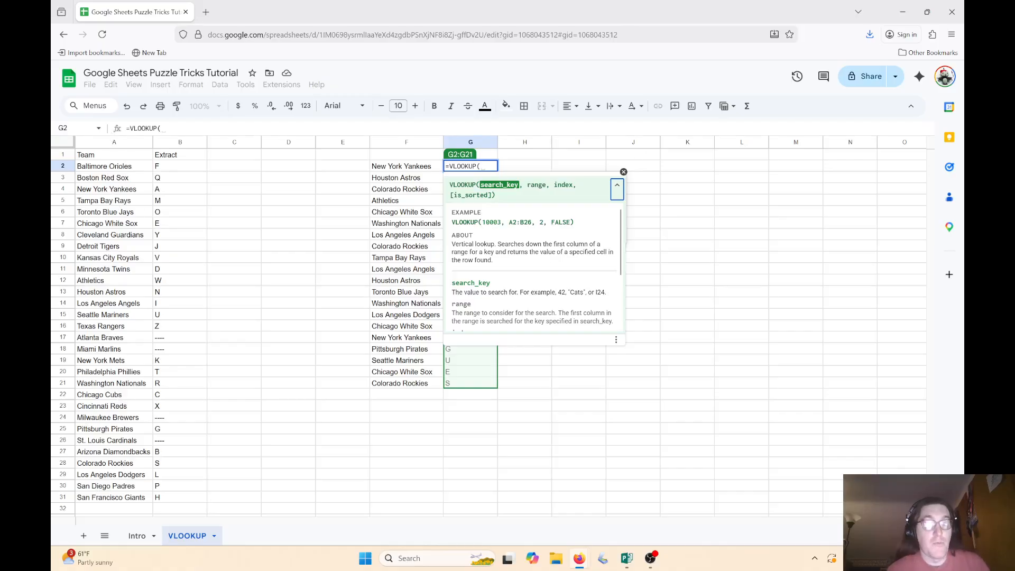
{"action": "scroll", "coordinate": [563, 271], "scroll_direction": "down", "scroll_amount": 3}
{"action": "scroll", "coordinate": [553, 252], "scroll_direction": "up", "scroll_amount": 3}
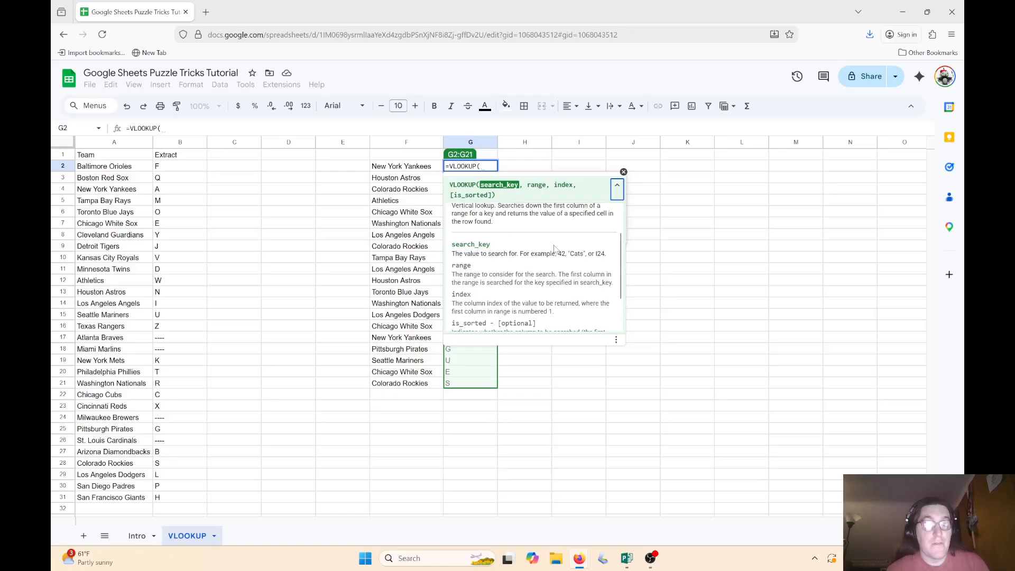
{"action": "scroll", "coordinate": [557, 248], "scroll_direction": "down", "scroll_amount": 3}
{"action": "left_click_drag", "start_coordinate": [452, 232], "coordinate": [612, 240]}
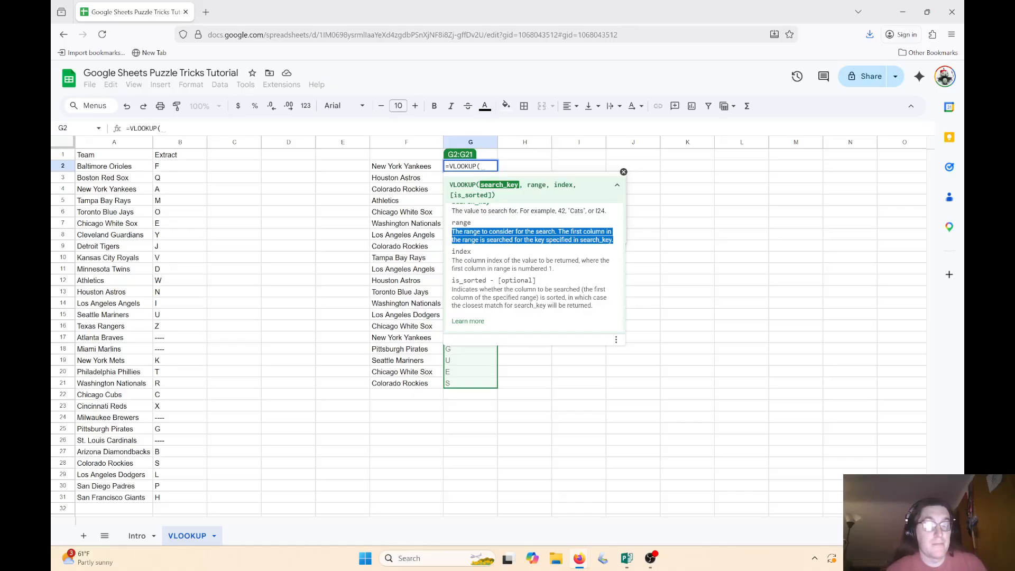
{"action": "scroll", "coordinate": [584, 302], "scroll_direction": "up", "scroll_amount": 3}
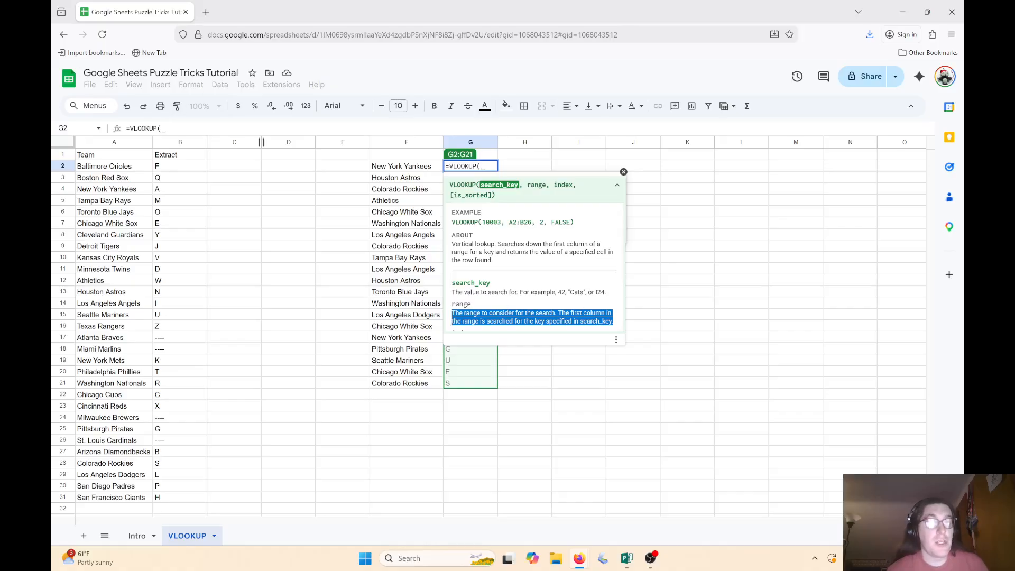
Set the G2 VLOOKUP's search key to F2 and its range to A2:B31, collapsing the help and rejecting the fill suggestion.
{"action": "left_click", "coordinate": [428, 168]}
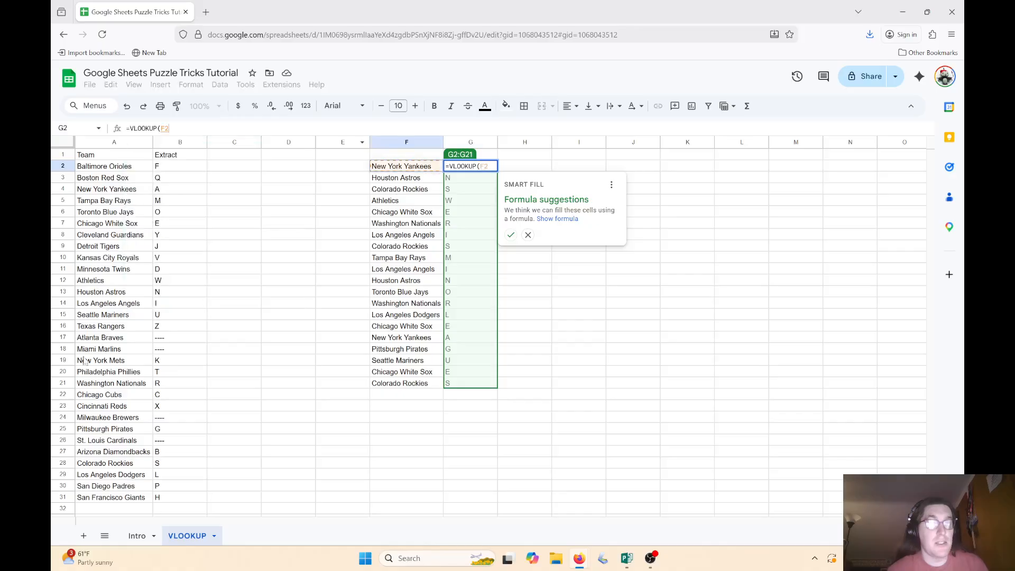
{"action": "type", "text": ","}
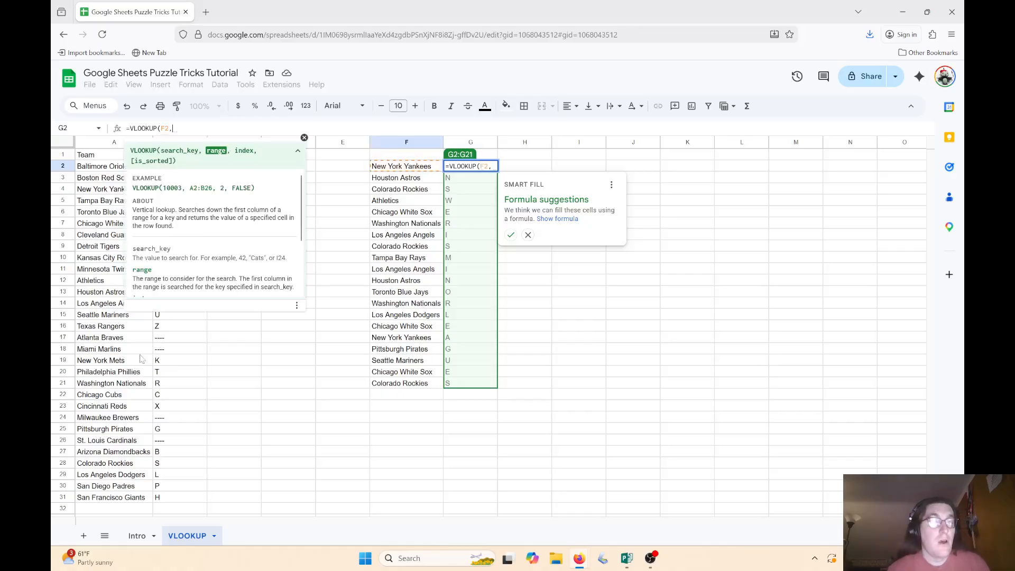
{"action": "left_click_drag", "start_coordinate": [95, 171], "coordinate": [177, 500]}
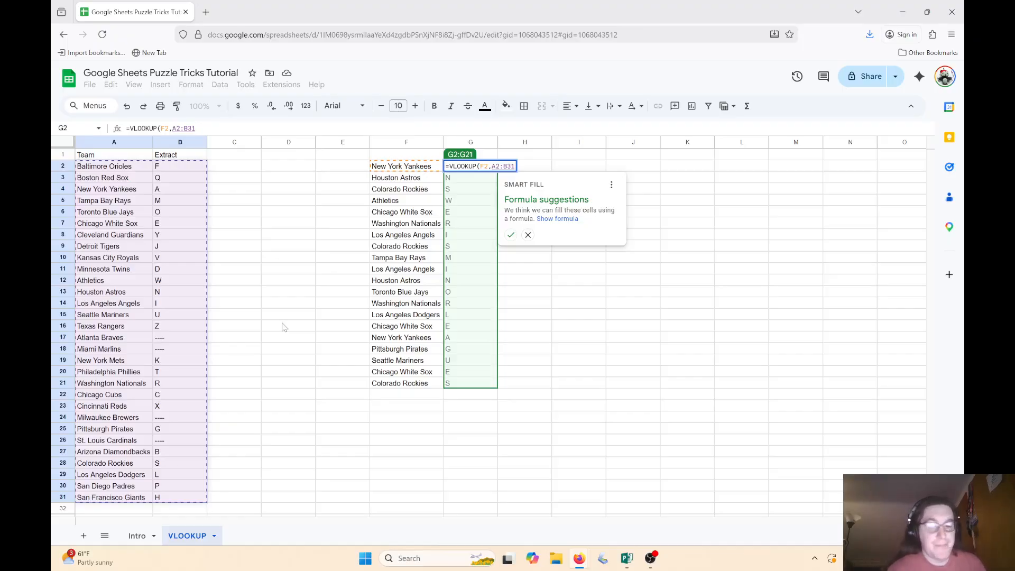
{"action": "type", "text": ","}
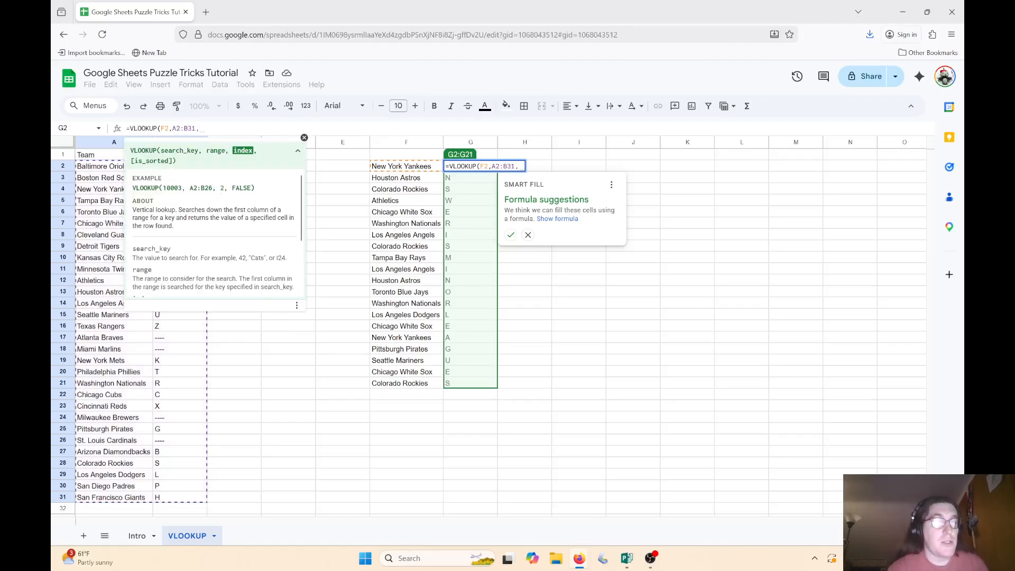
{"action": "left_click", "coordinate": [297, 151]}
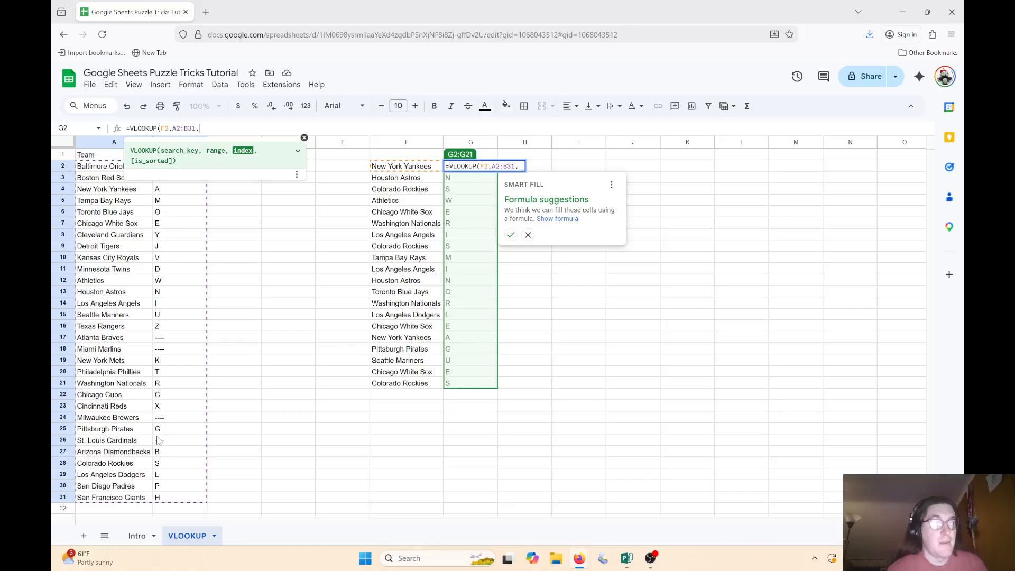
{"action": "left_click", "coordinate": [527, 235]}
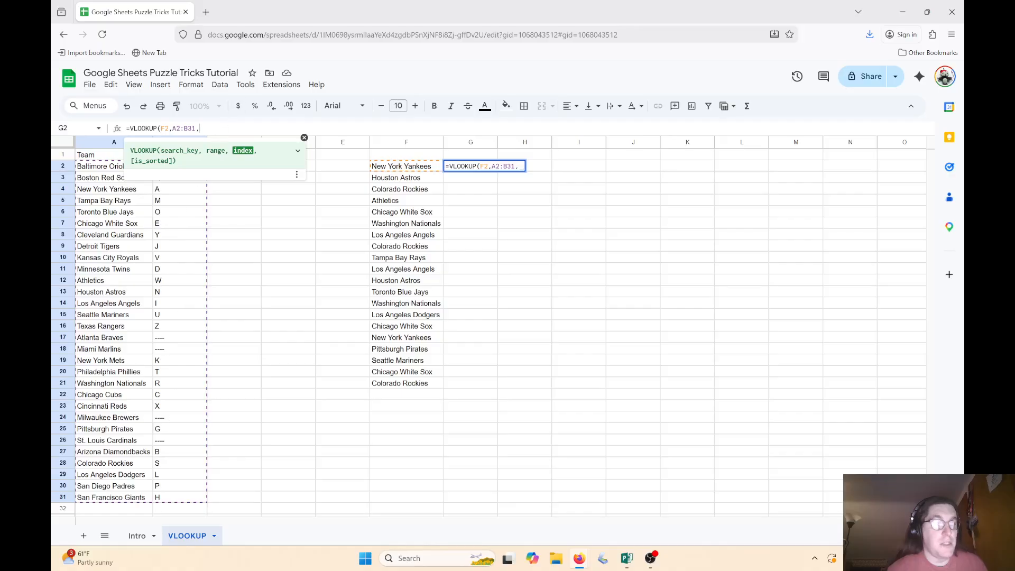
Complete the G2 VLOOKUP with index 2 and false for is_sorted, leaving the suggested autofill unused.
{"action": "type", "text": "2"}
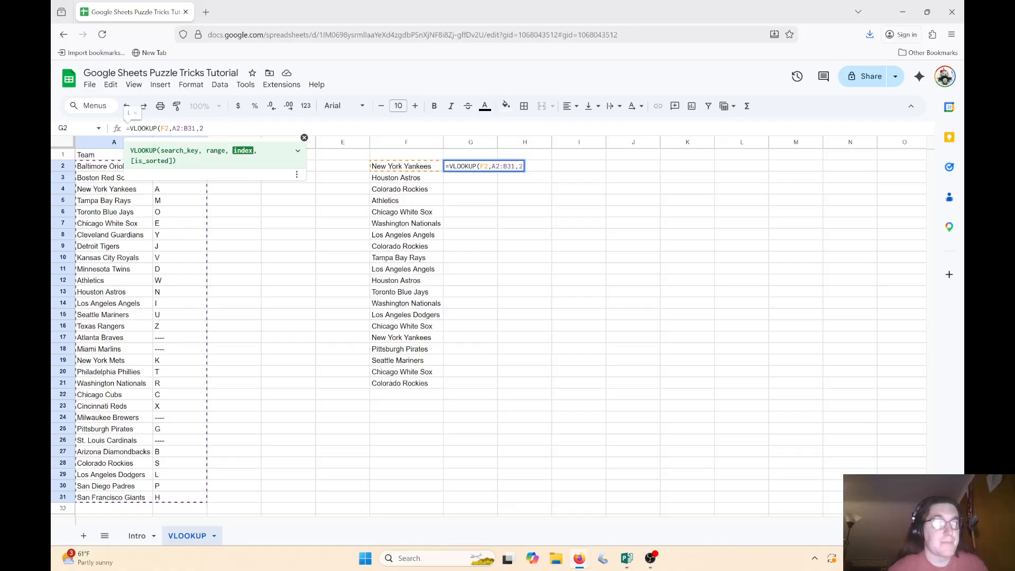
{"action": "type", "text": ","}
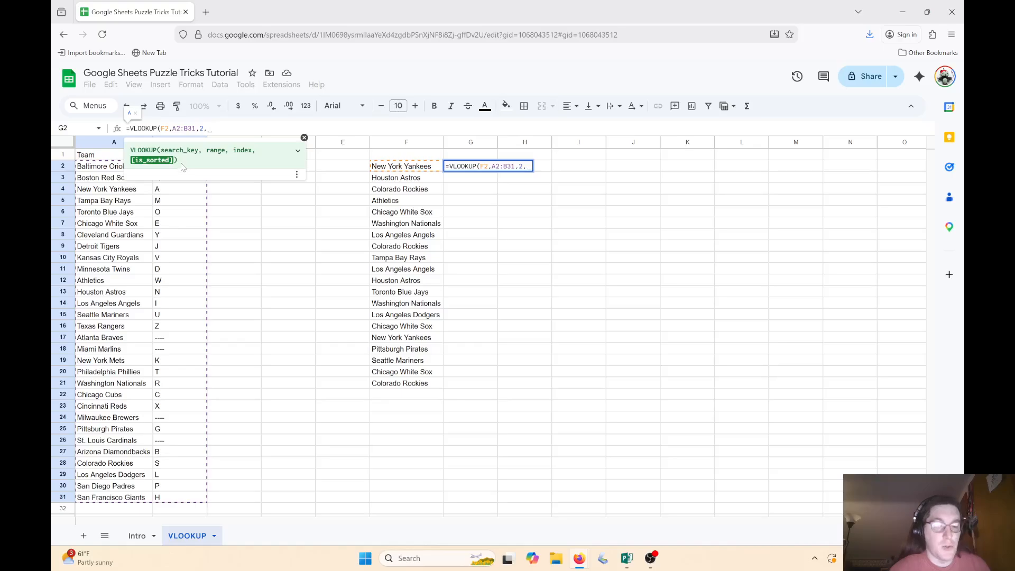
{"action": "type", "text": "false)"}
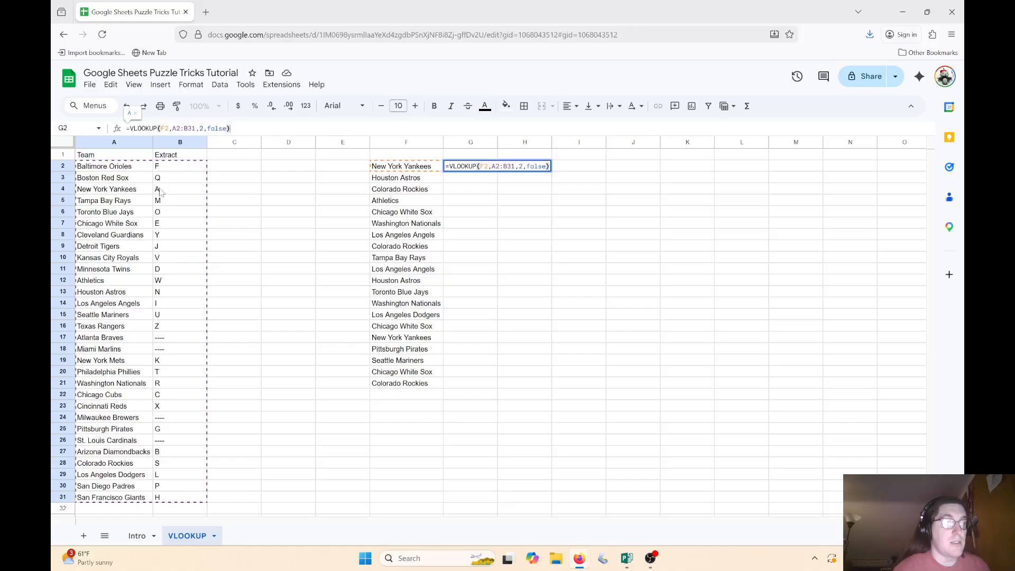
{"action": "key", "text": "Return"}
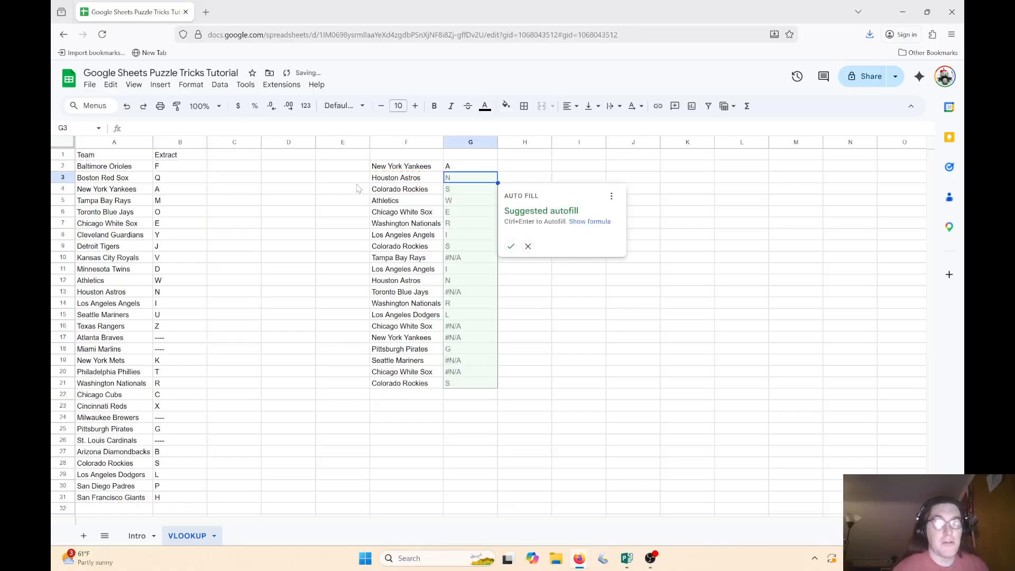
{"action": "left_click", "coordinate": [547, 158]}
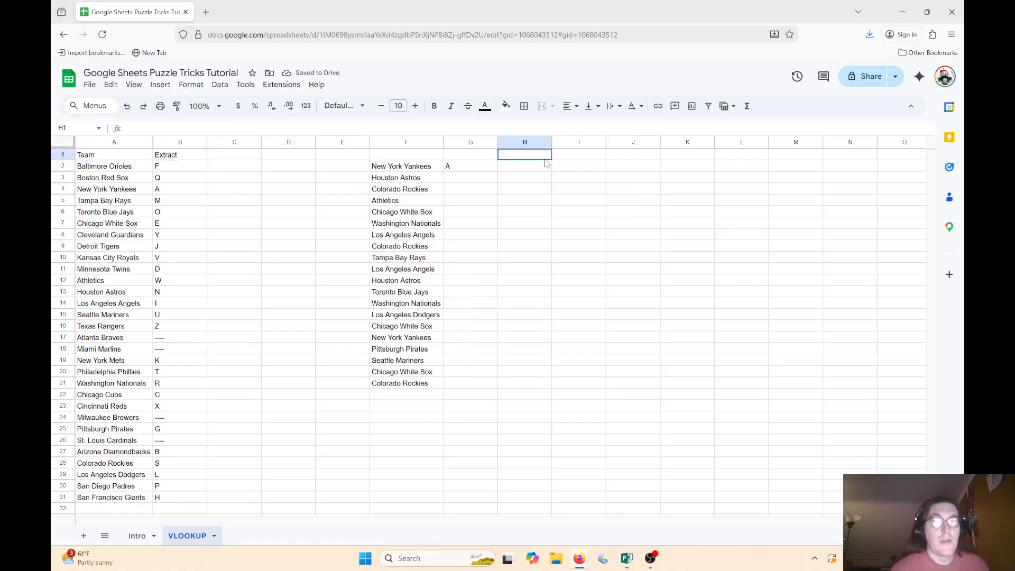
Fill the VLOOKUP formula from G2 down through G21 and close the suggested replacement formula.
{"action": "left_click", "coordinate": [478, 166]}
{"action": "left_click_drag", "start_coordinate": [497, 172], "coordinate": [503, 386]}
{"action": "left_click", "coordinate": [600, 327]}
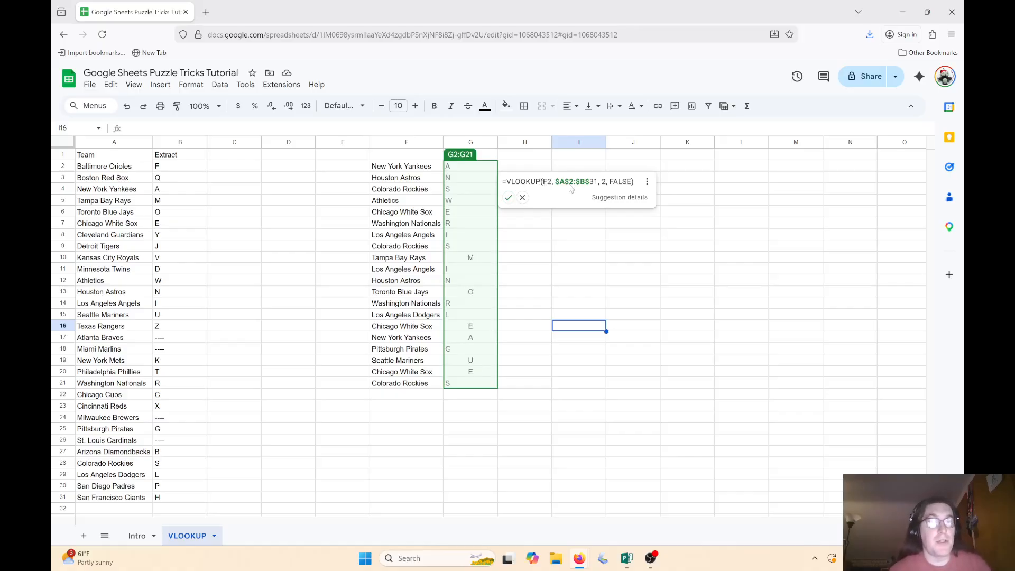
{"action": "left_click", "coordinate": [508, 197]}
{"action": "left_click", "coordinate": [520, 223]}
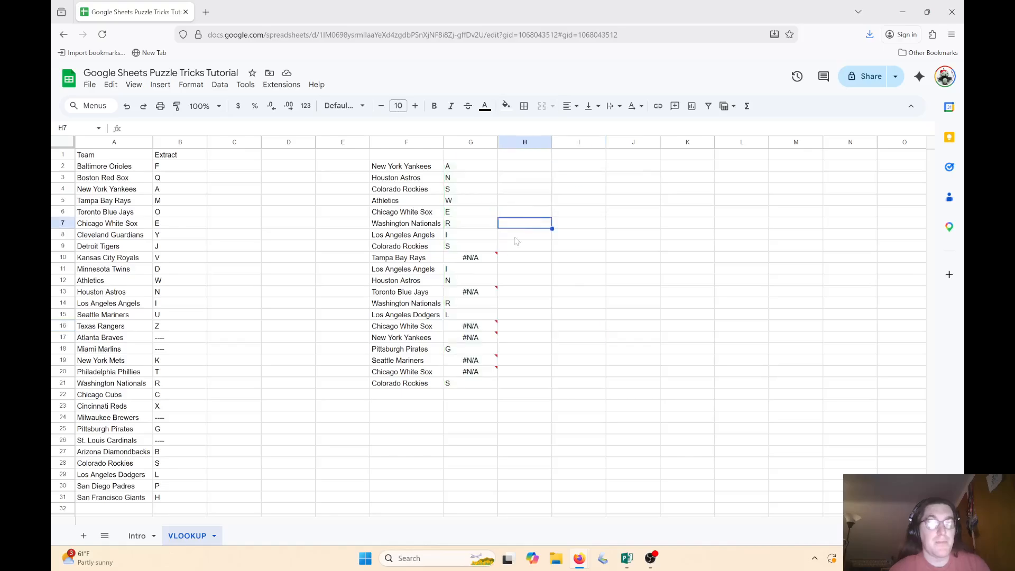
Examine the error cells in column G between G10 and G20 and compare them with the cells above.
{"action": "left_click", "coordinate": [484, 260]}
{"action": "left_click", "coordinate": [478, 293]}
{"action": "left_click", "coordinate": [478, 328]}
{"action": "left_click", "coordinate": [479, 340]}
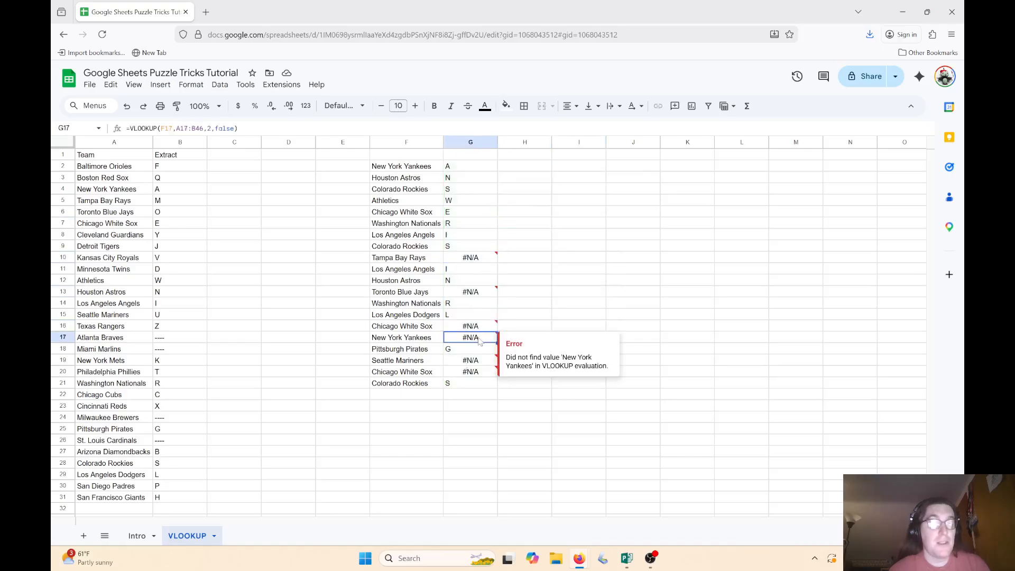
{"action": "left_click", "coordinate": [480, 362]}
{"action": "left_click", "coordinate": [480, 373]}
{"action": "left_click", "coordinate": [478, 259]}
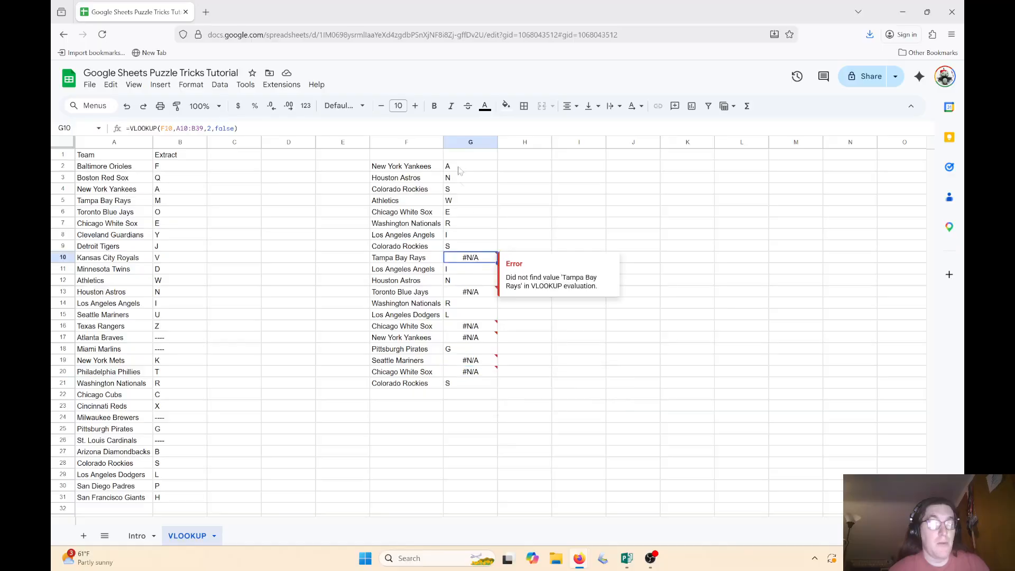
{"action": "left_click_drag", "start_coordinate": [459, 170], "coordinate": [470, 246]}
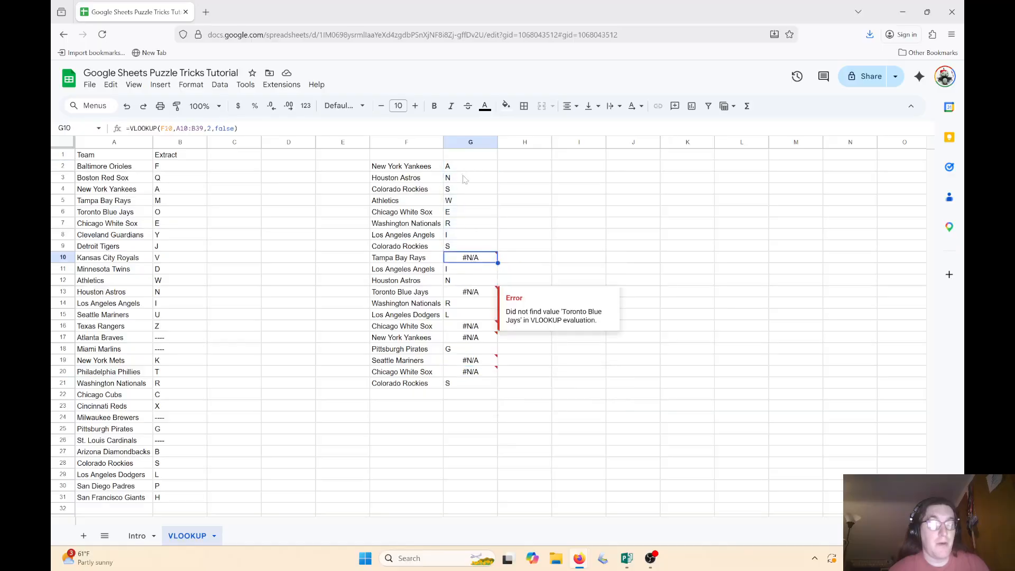
Compare the lookup range in G2's formula with the one copied into G3.
{"action": "left_click", "coordinate": [458, 167]}
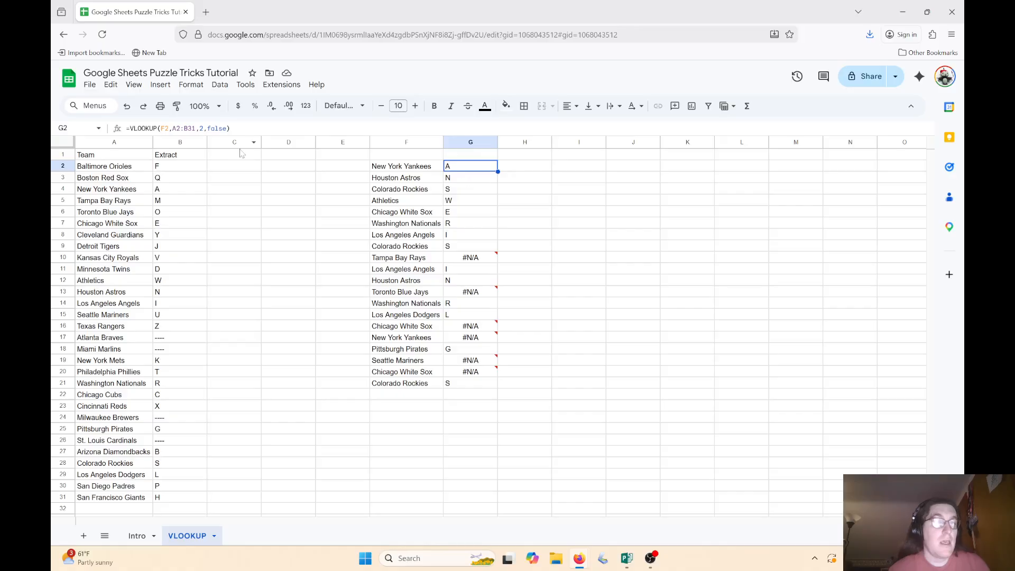
{"action": "left_click_drag", "start_coordinate": [160, 128], "coordinate": [180, 128]}
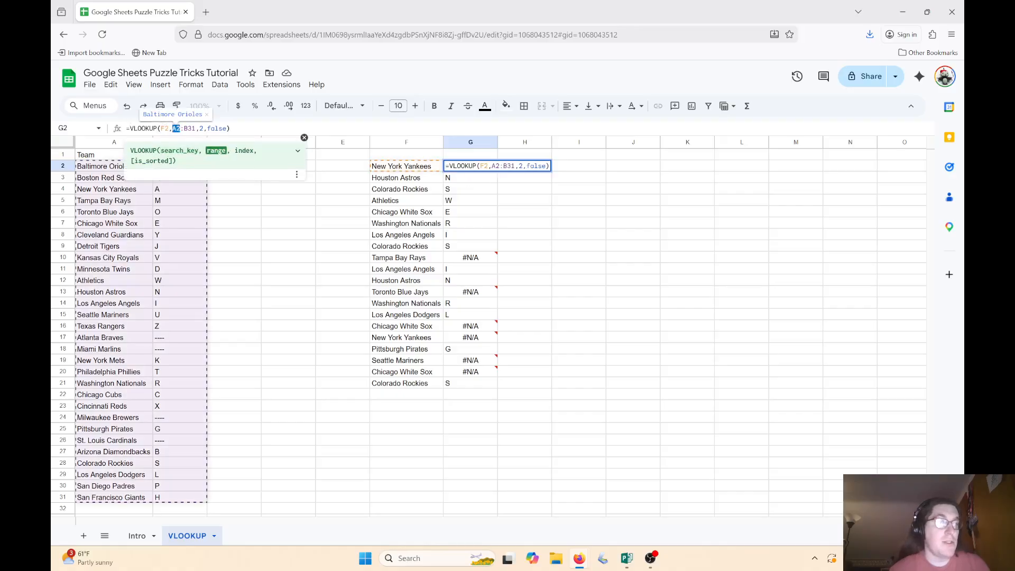
{"action": "left_click", "coordinate": [596, 201]}
{"action": "left_click", "coordinate": [486, 182]}
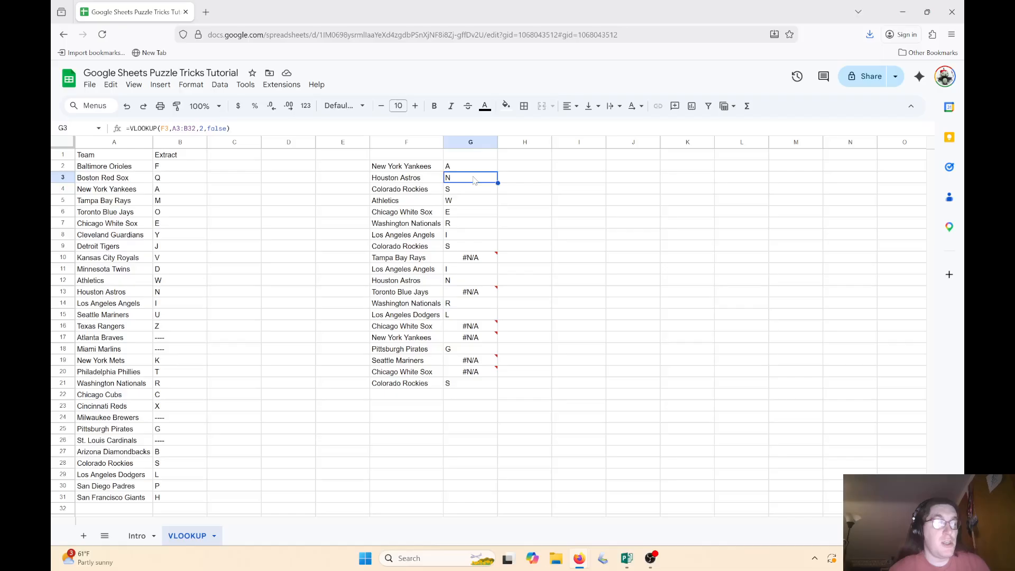
{"action": "left_click", "coordinate": [486, 165]}
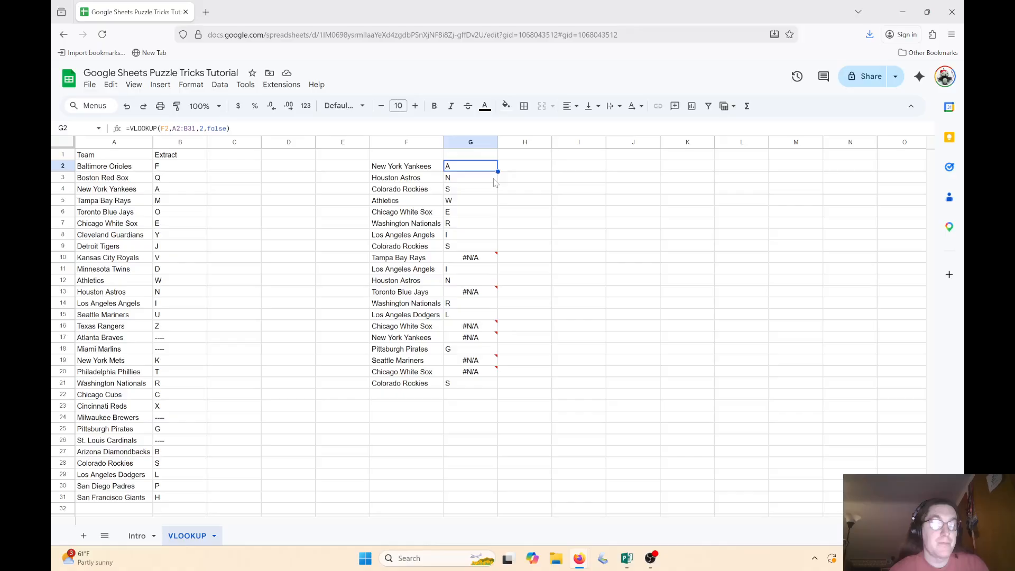
{"action": "left_click", "coordinate": [494, 180]}
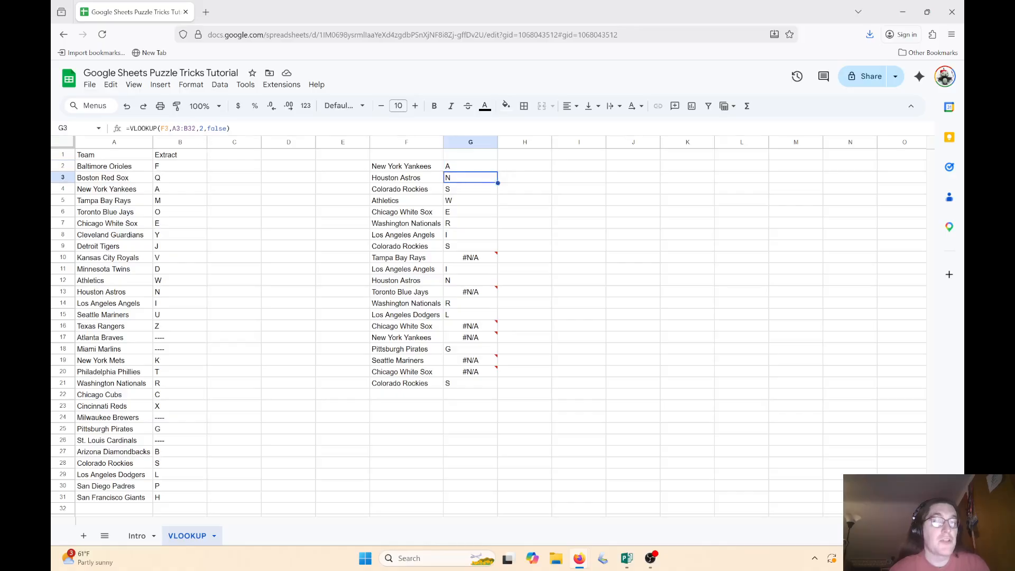
Check the search key in G3's formula against Houston Astros in F3, and review the full lookup table A2:B31.
{"action": "left_click", "coordinate": [165, 128]}
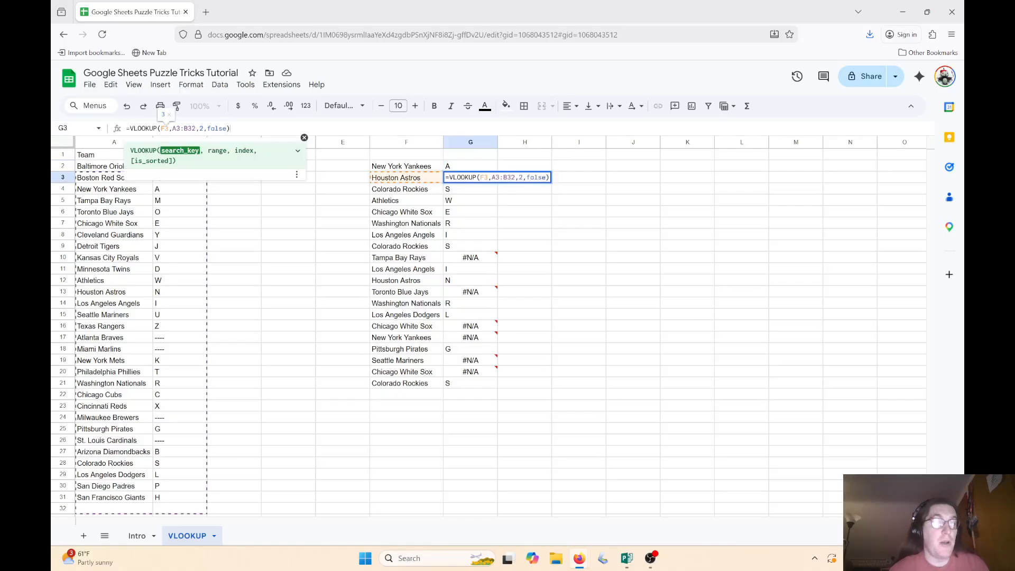
{"action": "double_click", "coordinate": [164, 128]}
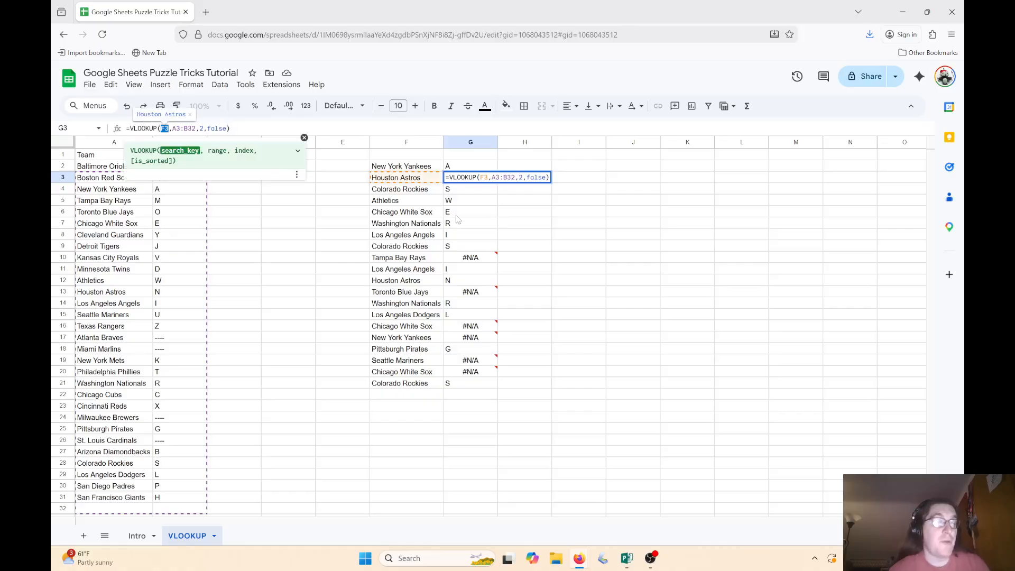
{"action": "left_click", "coordinate": [507, 193]}
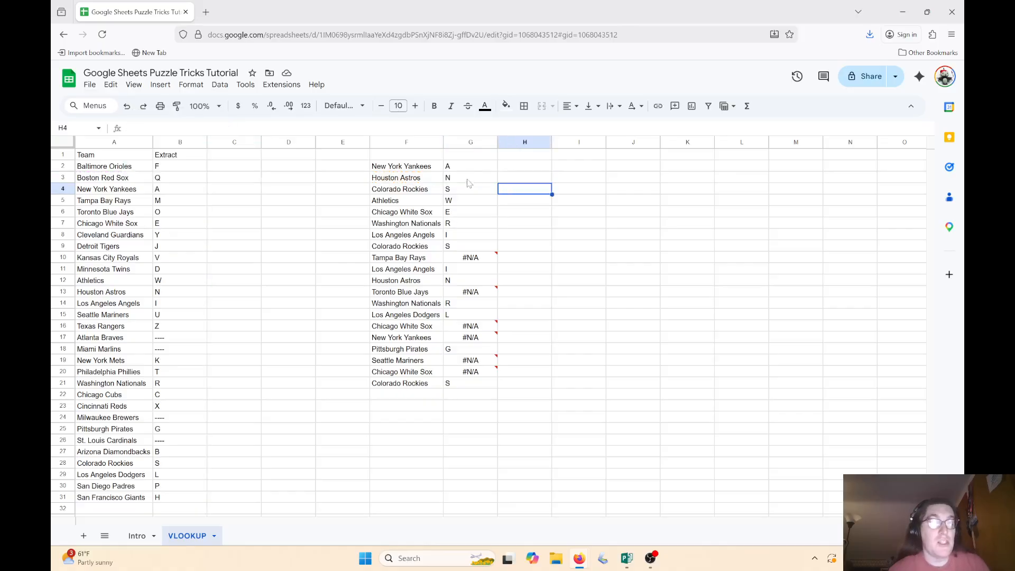
{"action": "left_click", "coordinate": [468, 183]}
{"action": "left_click", "coordinate": [422, 183]}
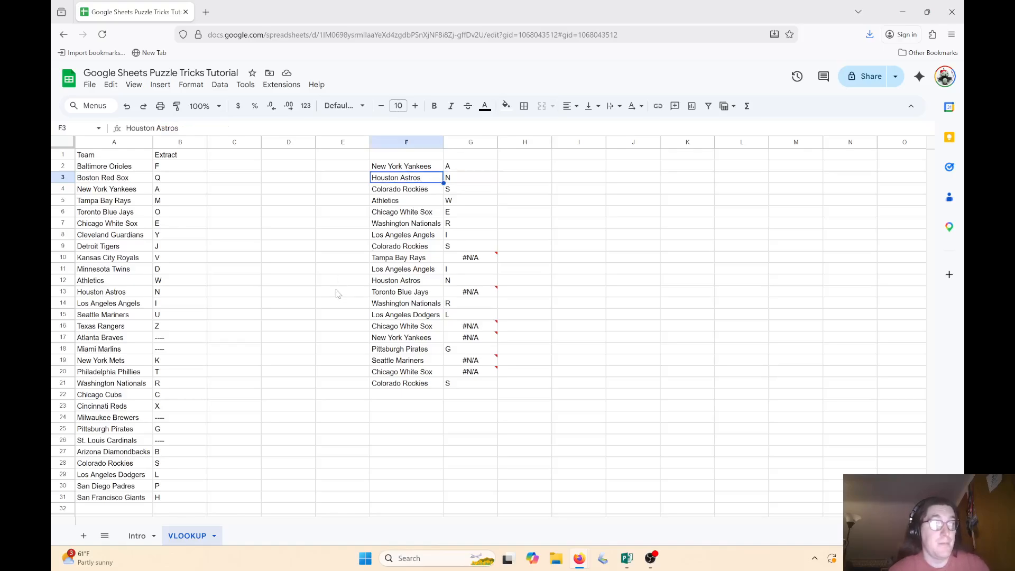
{"action": "left_click", "coordinate": [469, 180]}
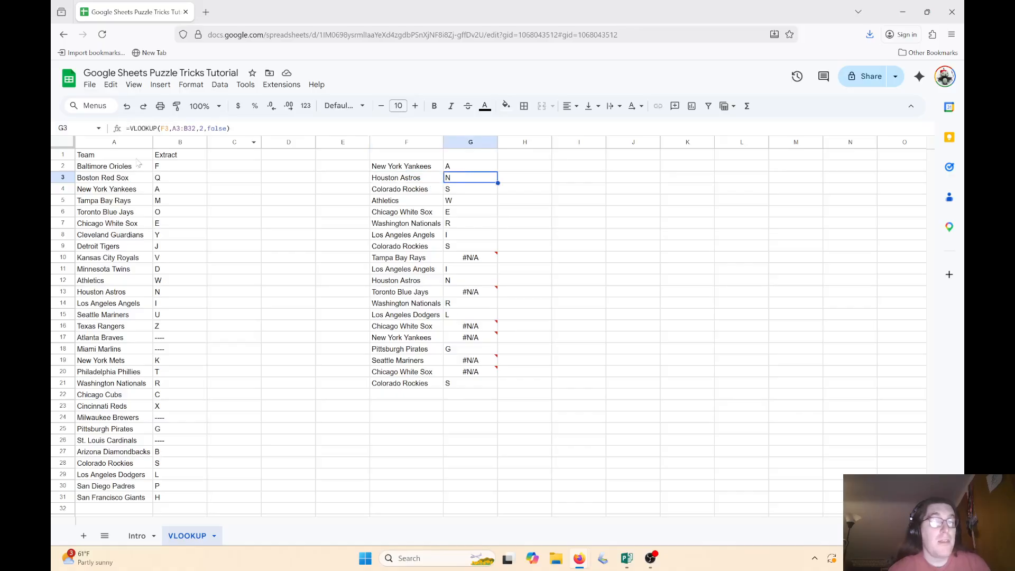
{"action": "left_click_drag", "start_coordinate": [137, 166], "coordinate": [180, 497]}
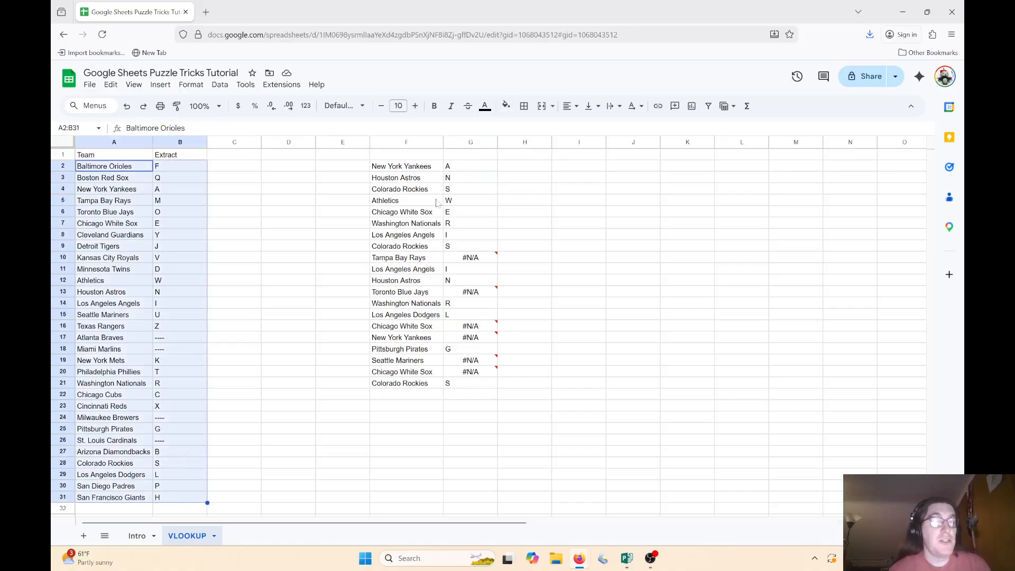
Review how the references change in the copied formulas from G2 down to G8.
{"action": "left_click", "coordinate": [471, 166]}
{"action": "left_click", "coordinate": [470, 181]}
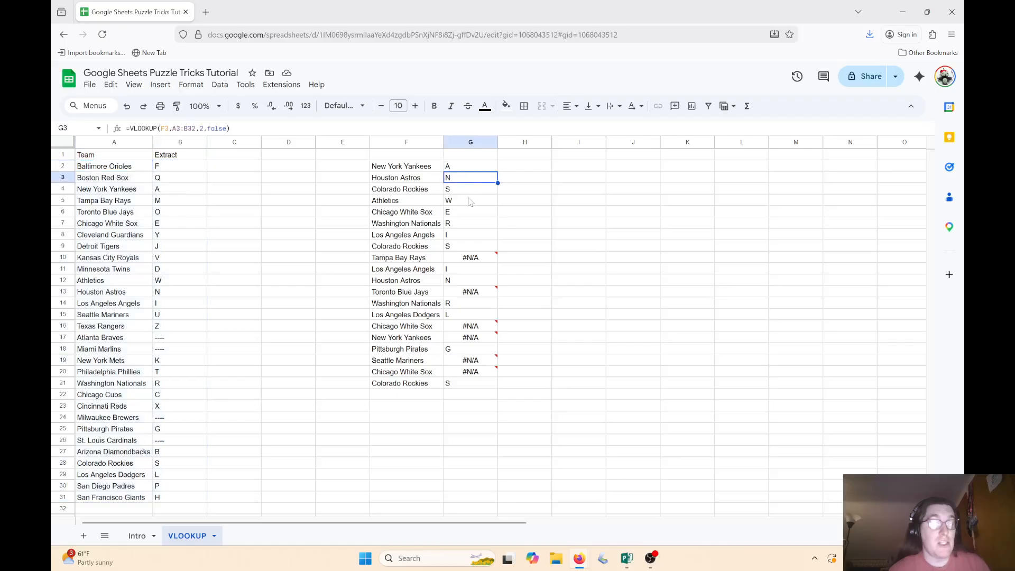
{"action": "key", "text": "Down"}
{"action": "key", "text": "Down"}
{"action": "key", "text": "Down"}
{"action": "key", "text": "Down"}
{"action": "key", "text": "Down"}
{"action": "key", "text": "Down"}
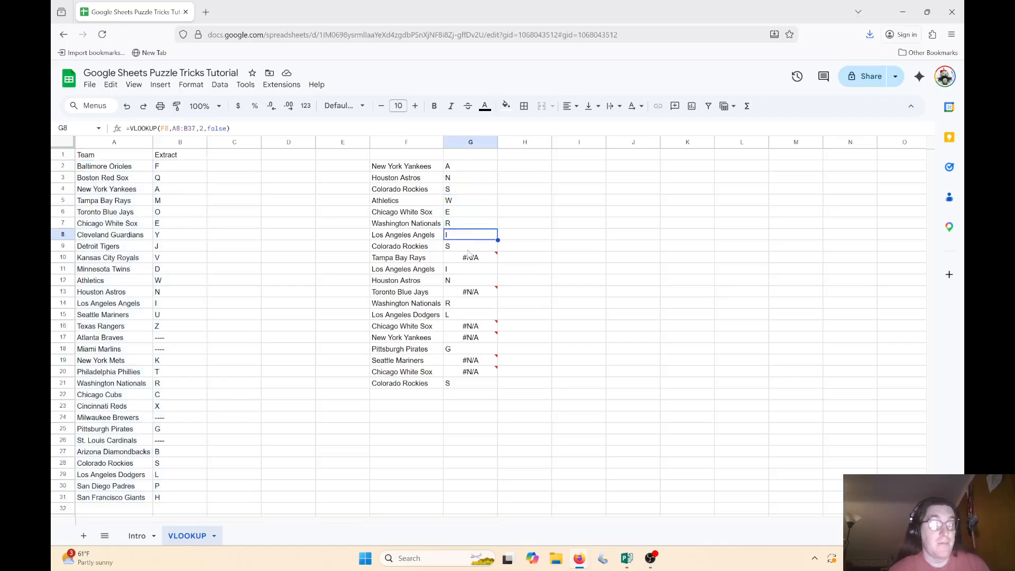
Compare the formulas in G2, G3 and G10, and inspect the table range used by the Tampa Bay Rays lookup.
{"action": "left_click", "coordinate": [470, 171]}
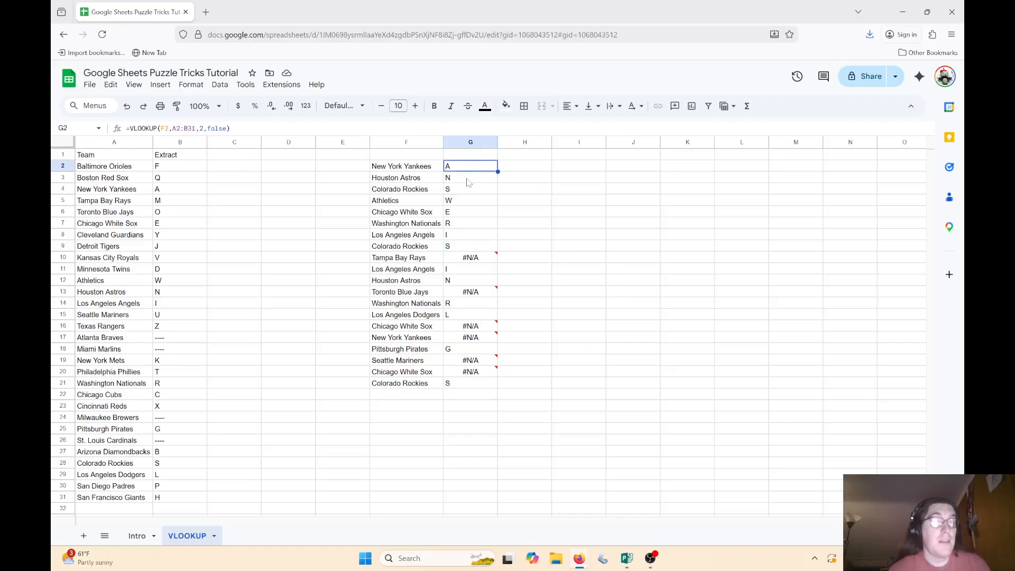
{"action": "left_click", "coordinate": [468, 182]}
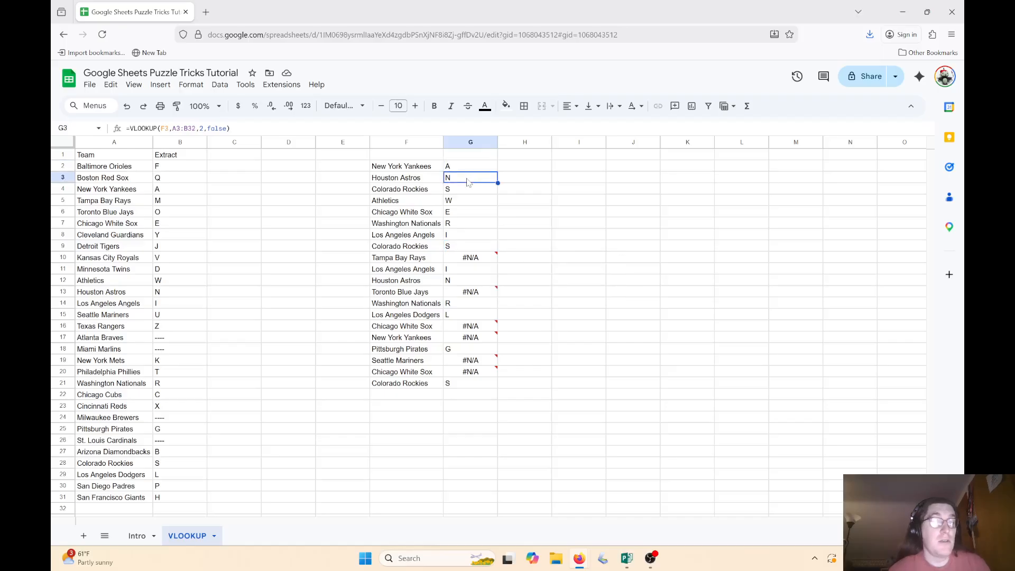
{"action": "left_click", "coordinate": [474, 259]}
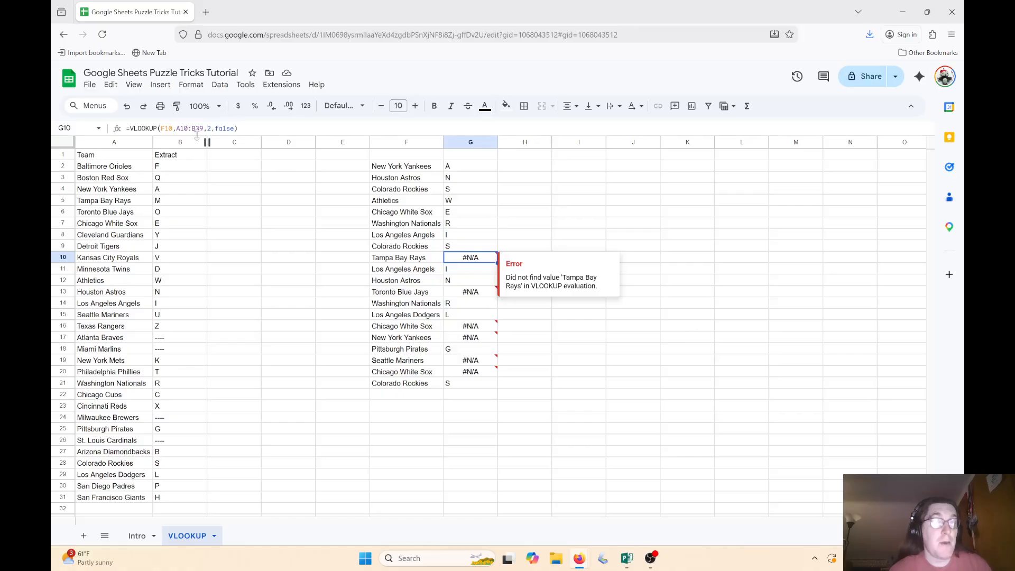
{"action": "left_click", "coordinate": [197, 128]}
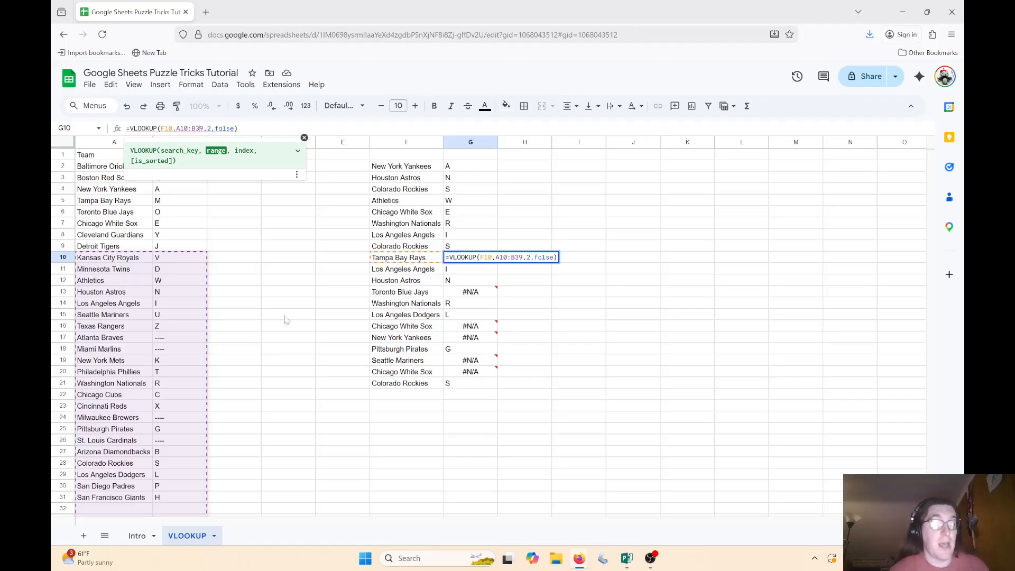
{"action": "left_click", "coordinate": [299, 269]}
Lock the lookup range in G2's VLOOKUP formula as the absolute reference $A$2:$B$31.
{"action": "left_click", "coordinate": [465, 159]}
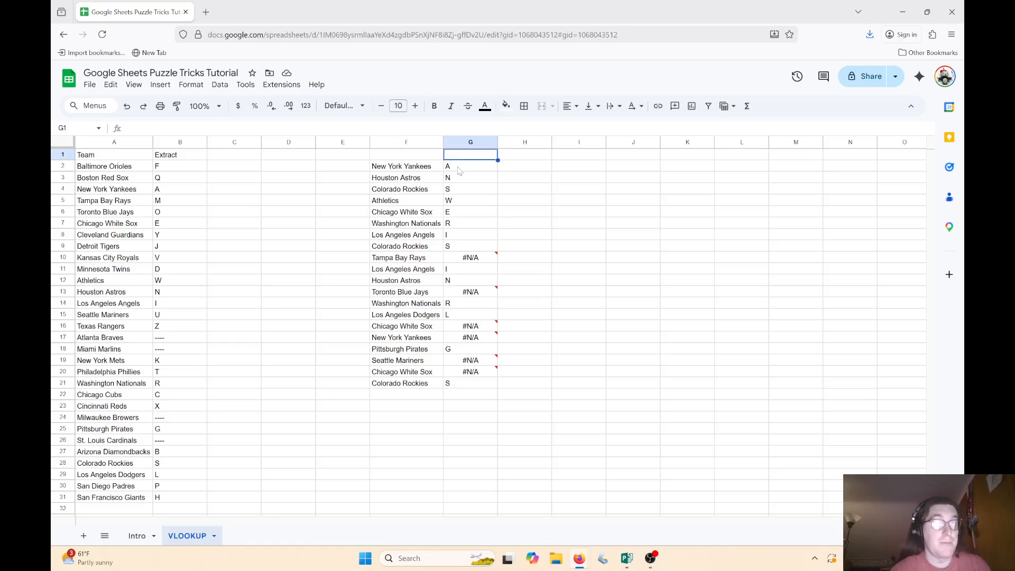
{"action": "left_click", "coordinate": [457, 167]}
{"action": "left_click", "coordinate": [176, 128]}
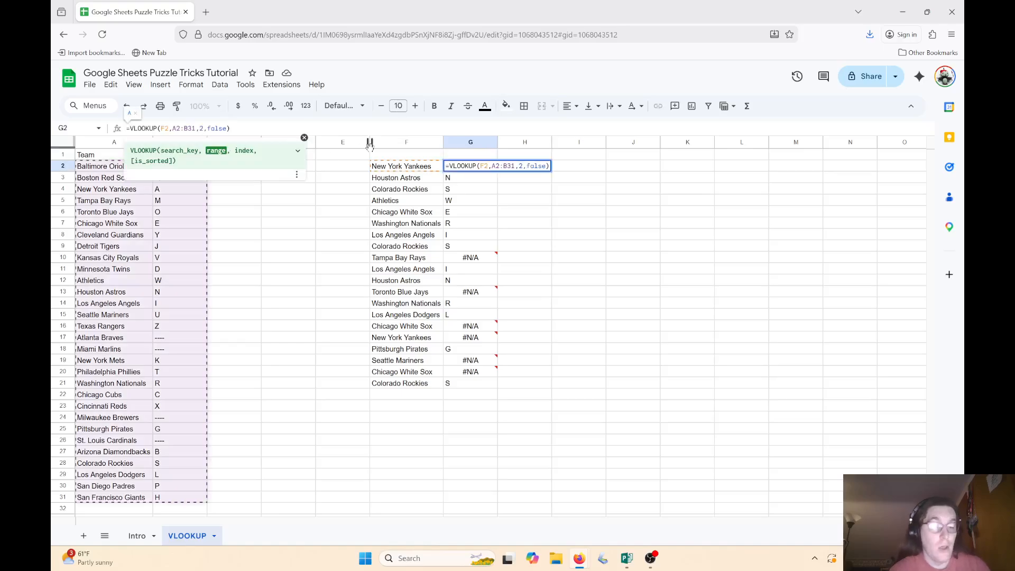
{"action": "key", "text": "F4"}
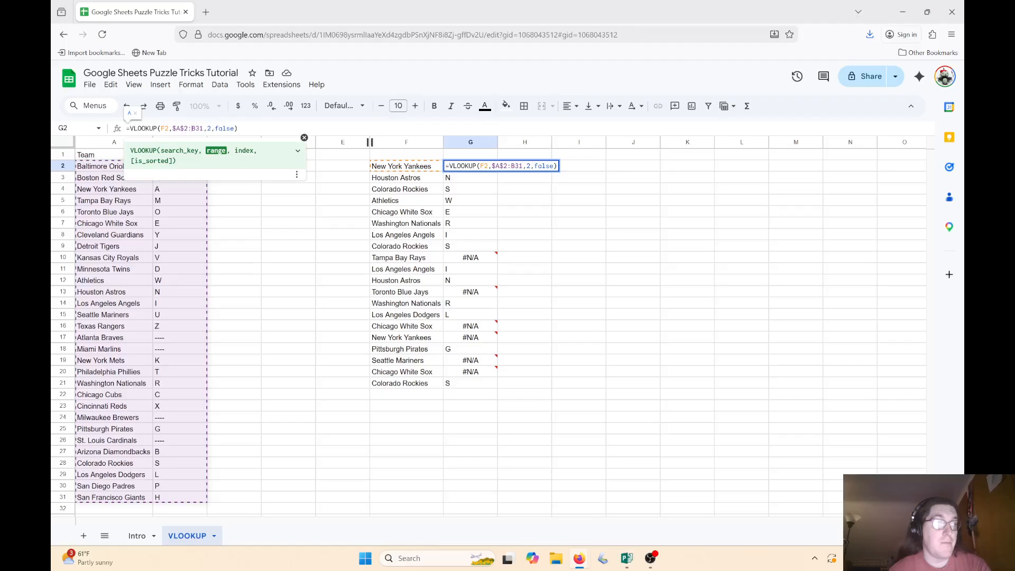
{"action": "key", "text": "F4"}
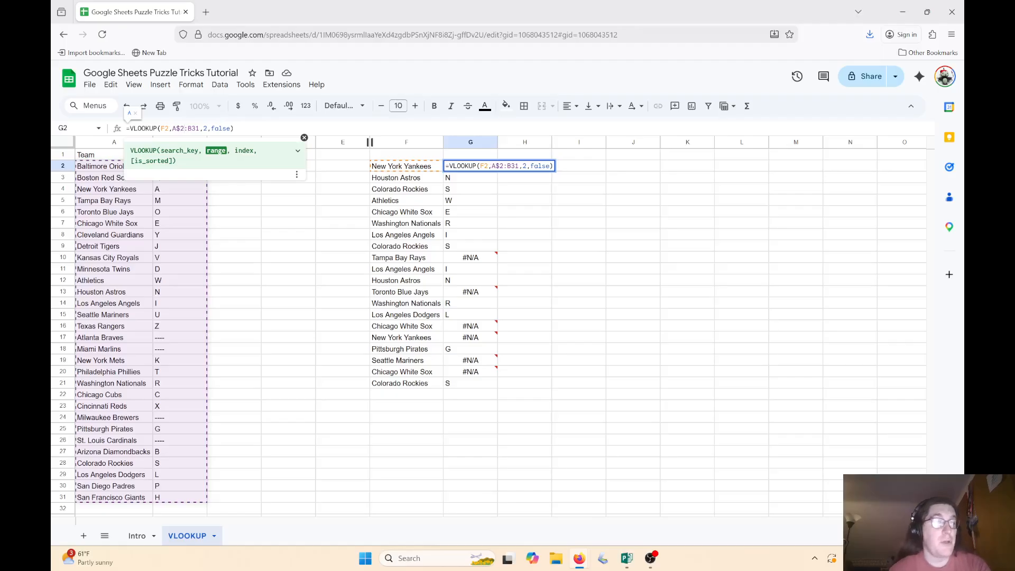
{"action": "type", "text": "$"}
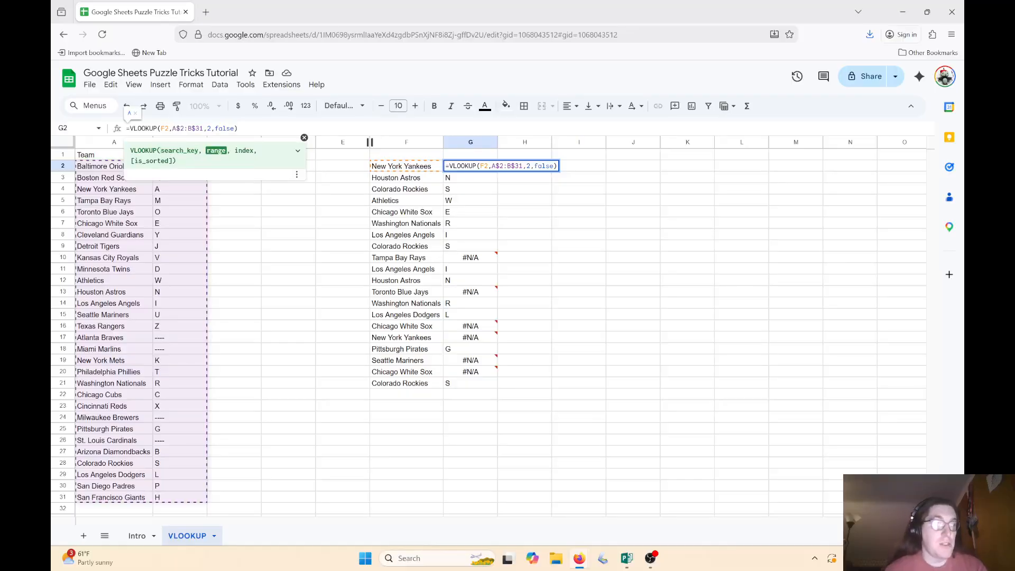
{"action": "type", "text": "$A$"}
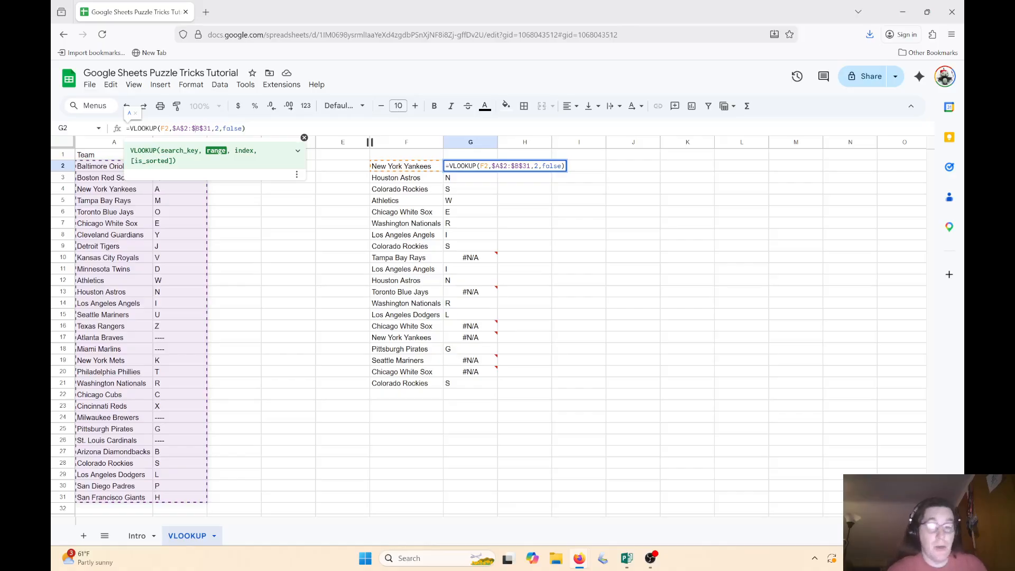
{"action": "key", "text": "Return"}
Copy G2's formula down to G5 and check the search key and table range in G3's copy.
{"action": "left_click", "coordinate": [493, 168]}
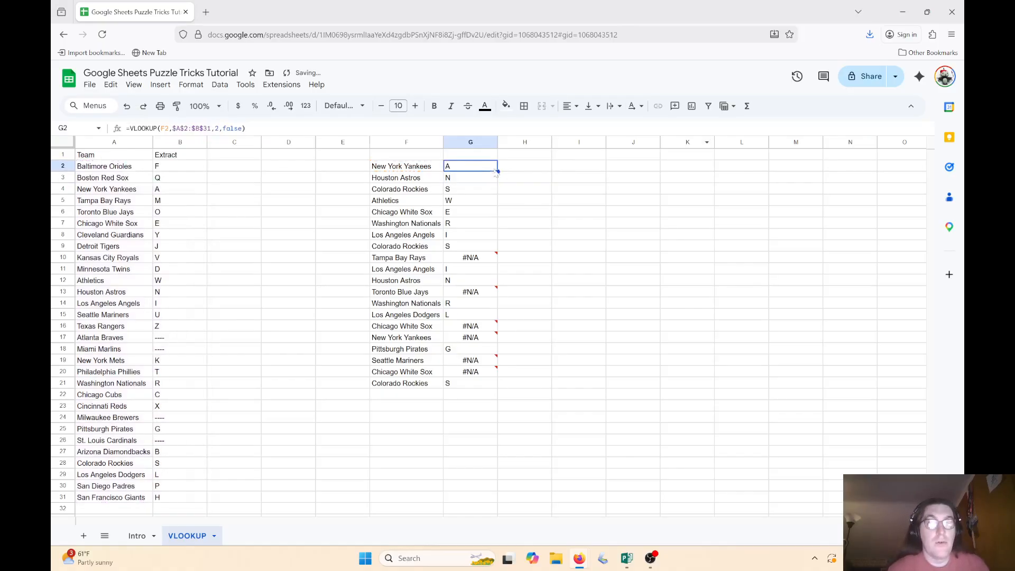
{"action": "left_click_drag", "start_coordinate": [498, 172], "coordinate": [496, 199]}
{"action": "left_click", "coordinate": [461, 180]}
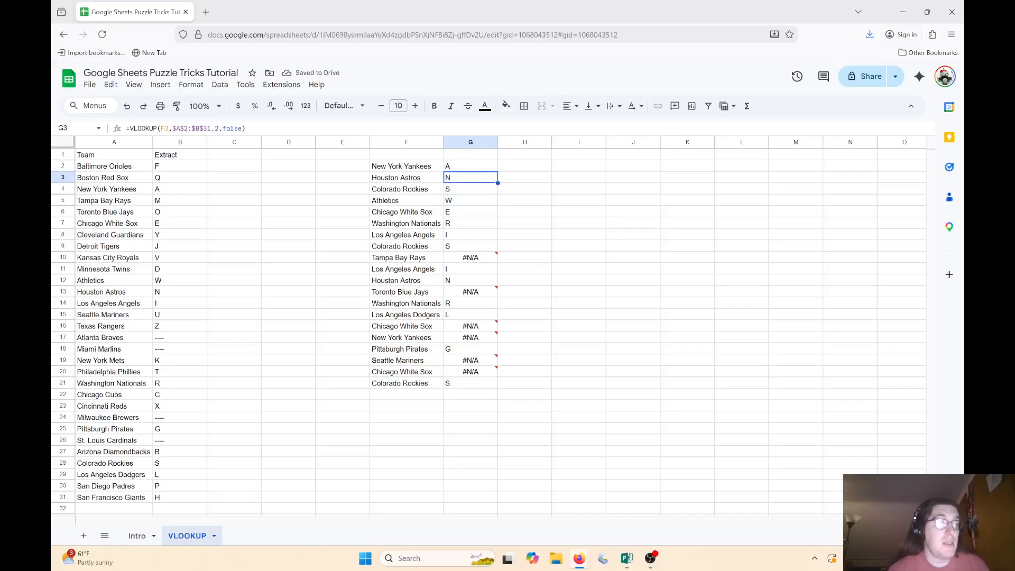
{"action": "left_click_drag", "start_coordinate": [161, 129], "coordinate": [169, 128]}
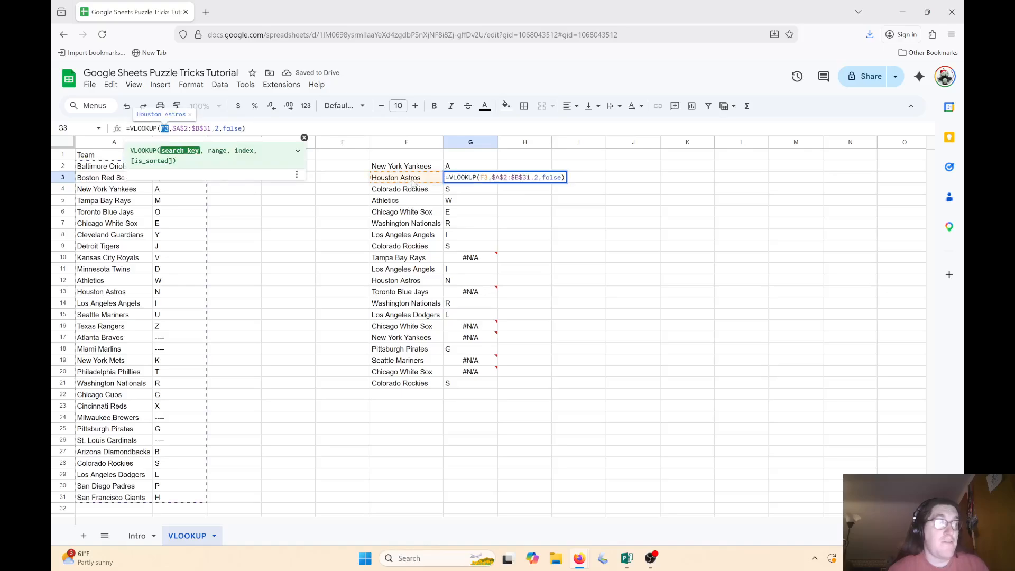
{"action": "left_click_drag", "start_coordinate": [172, 128], "coordinate": [211, 129]}
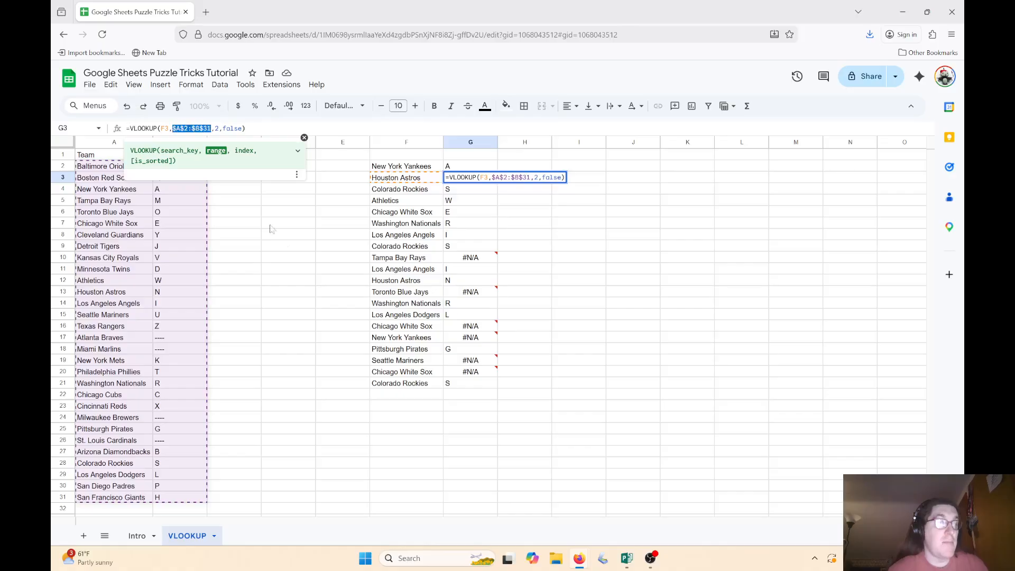
{"action": "key", "text": "Return"}
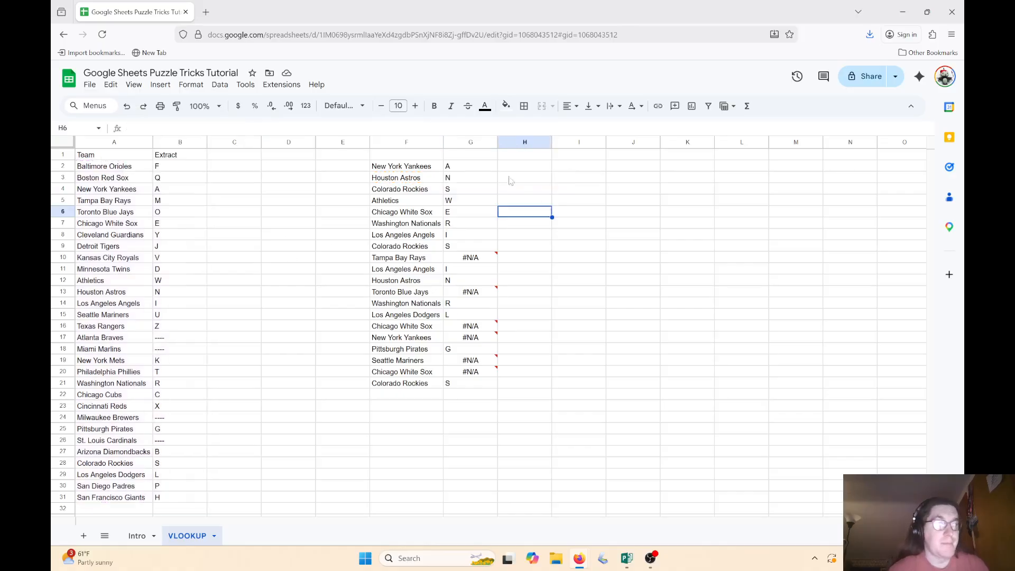
Fill G2's corrected VLOOKUP formula down through G21.
{"action": "left_click", "coordinate": [470, 166]}
{"action": "left_click_drag", "start_coordinate": [497, 171], "coordinate": [496, 383]}
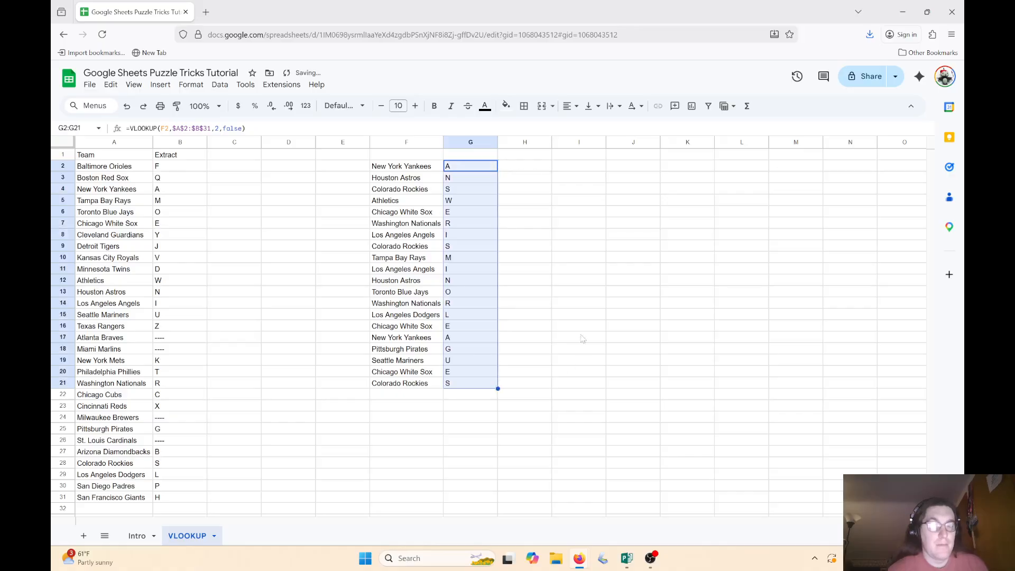
{"action": "left_click", "coordinate": [581, 316]}
Try true as the is_sorted argument in G2's VLOOKUP and fill the formula down through G21.
{"action": "left_click", "coordinate": [469, 167]}
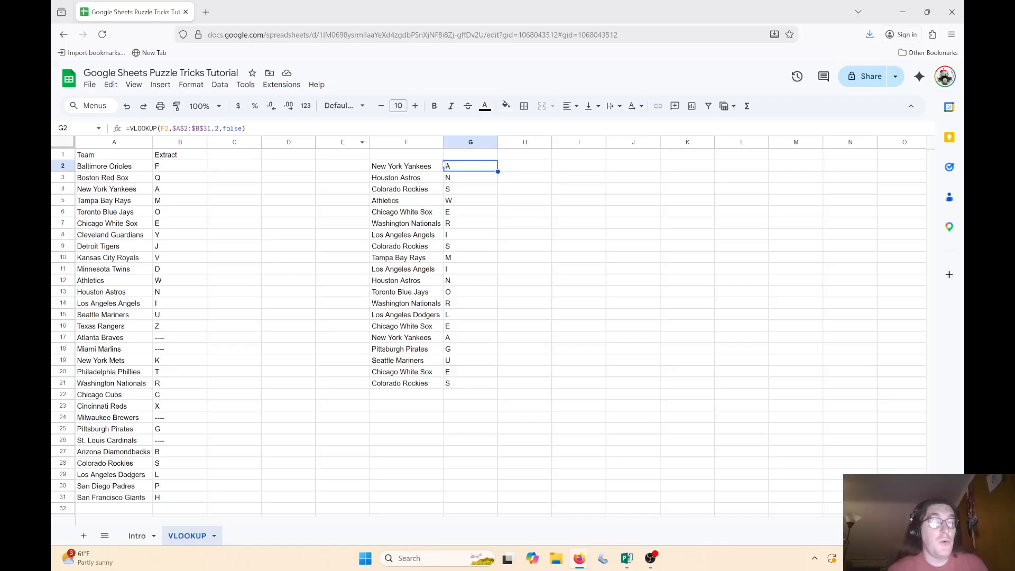
{"action": "key", "text": "F2"}
{"action": "key", "text": "shift+Left"}
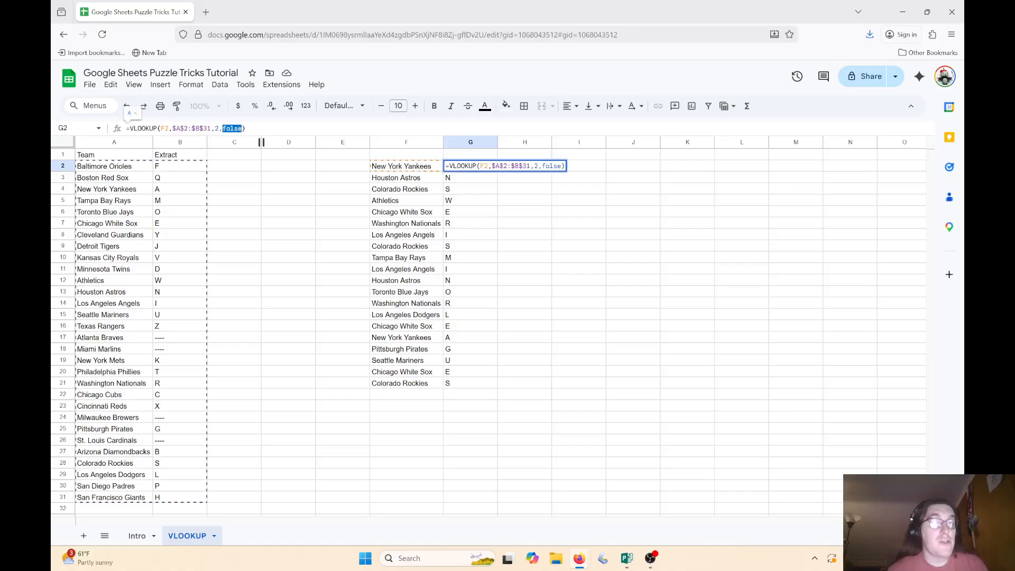
{"action": "type", "text": "true"}
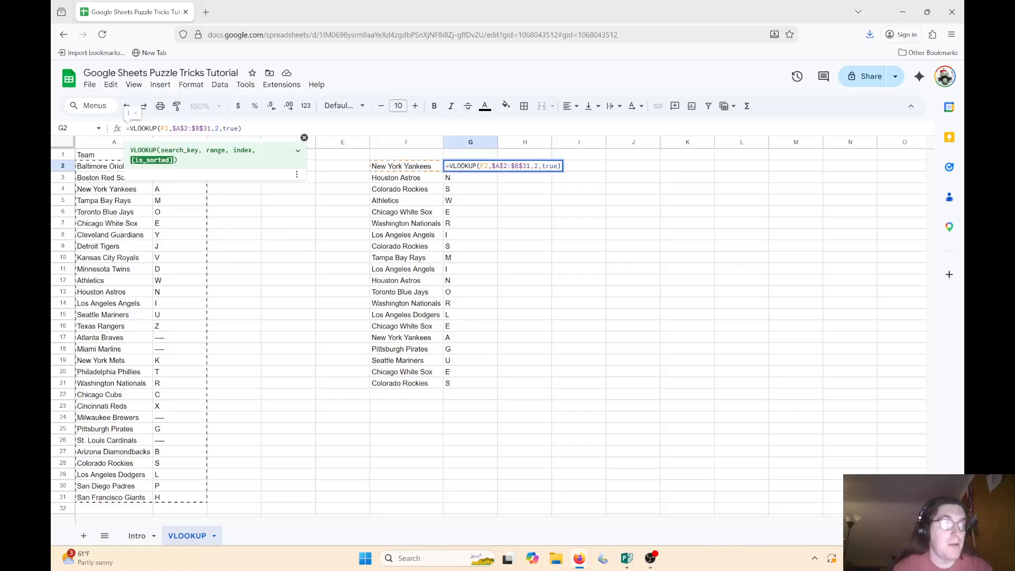
{"action": "key", "text": "Return"}
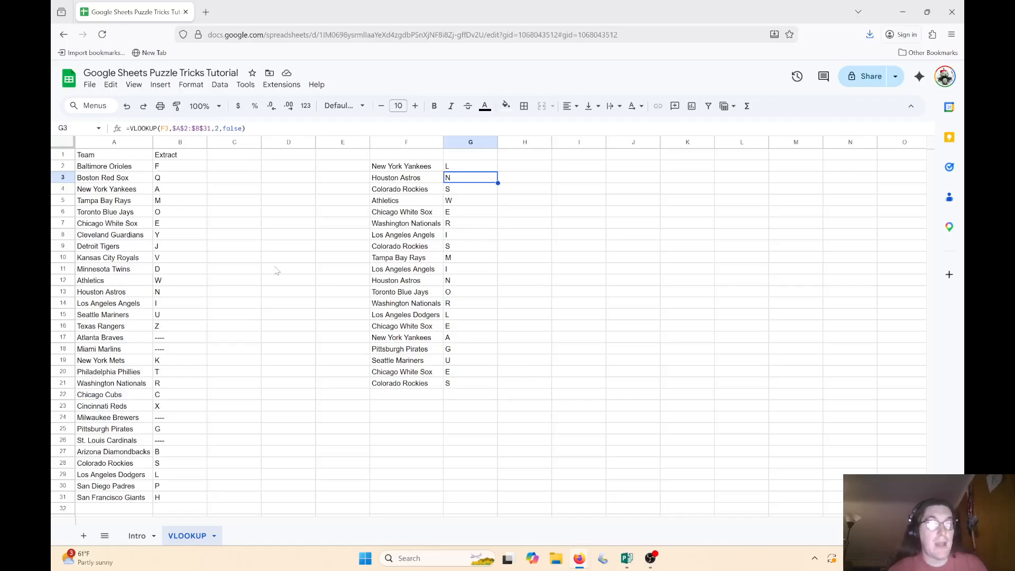
{"action": "left_click", "coordinate": [485, 167]}
{"action": "left_click_drag", "start_coordinate": [498, 171], "coordinate": [487, 383]}
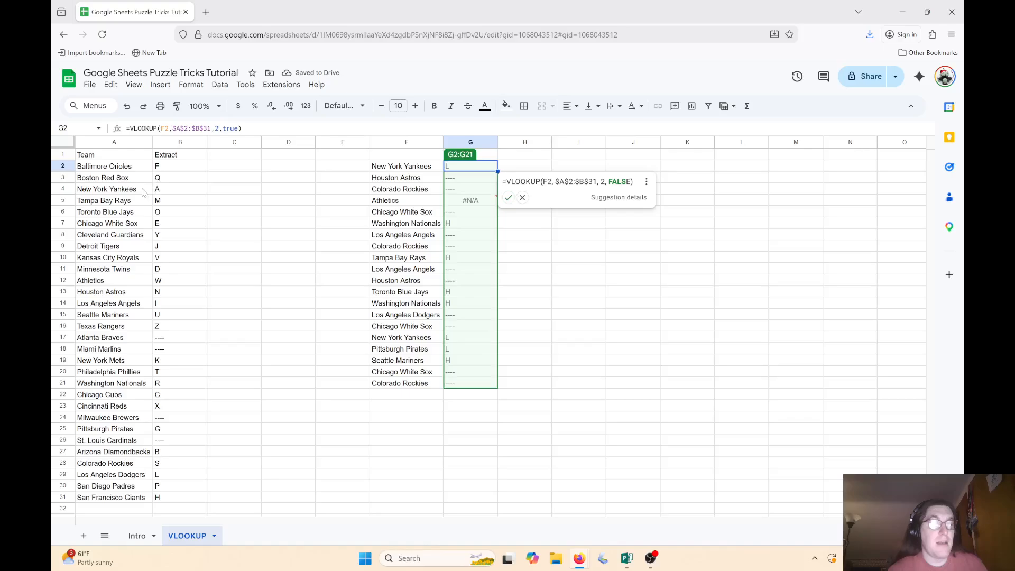
Accept the suggested correction that sets is_sorted to FALSE in the formulas of G2:G21.
{"action": "mouse_move", "coordinate": [636, 181]}
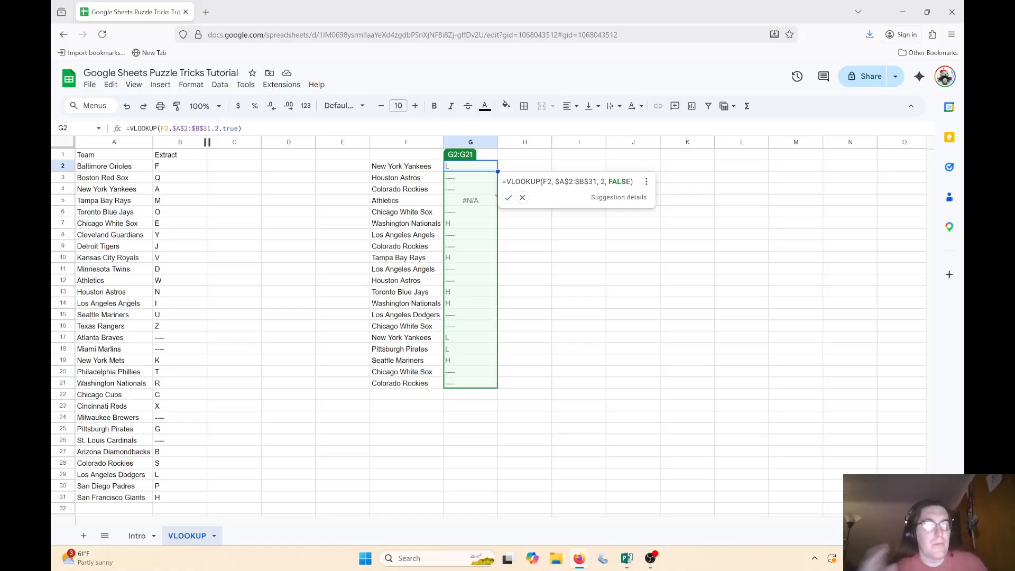
{"action": "left_click", "coordinate": [508, 197]}
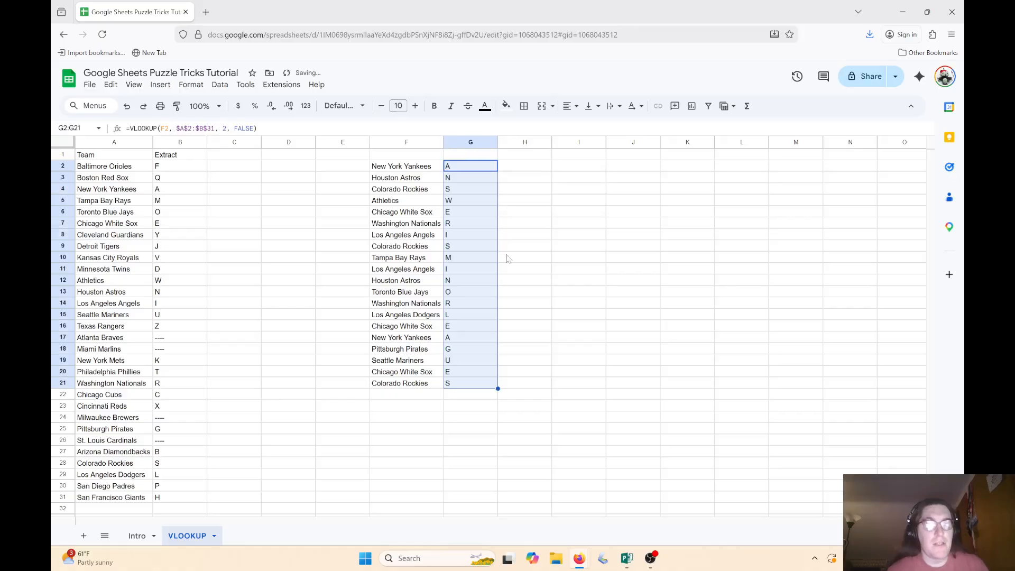
{"action": "left_click", "coordinate": [522, 227]}
Review the extracted letters in G2:G21, reading the column from the first team to the last.
{"action": "left_click_drag", "start_coordinate": [470, 166], "coordinate": [471, 383]}
{"action": "left_click", "coordinate": [548, 312]}
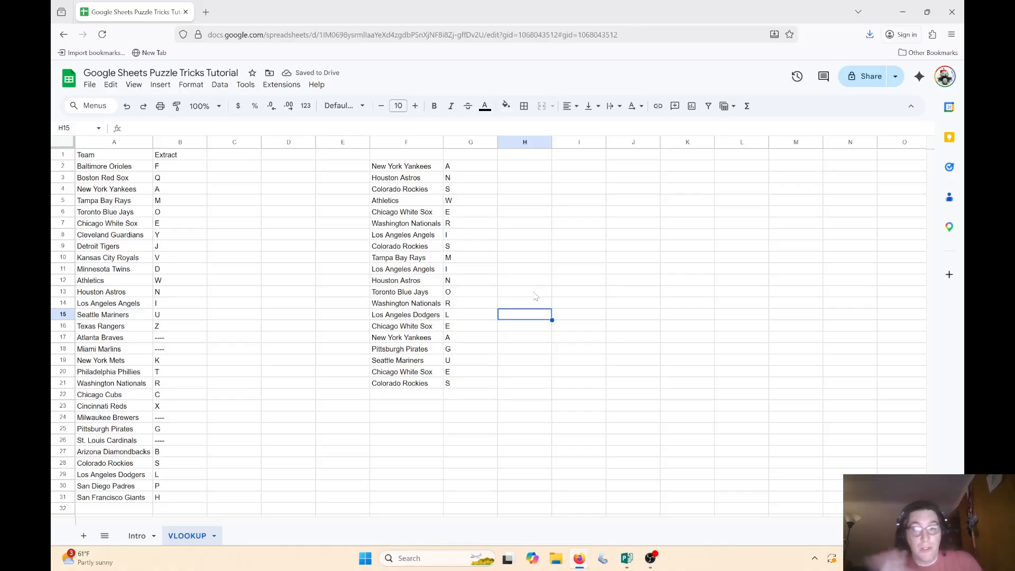
{"action": "left_click_drag", "start_coordinate": [487, 169], "coordinate": [488, 389]}
{"action": "left_click", "coordinate": [555, 337]}
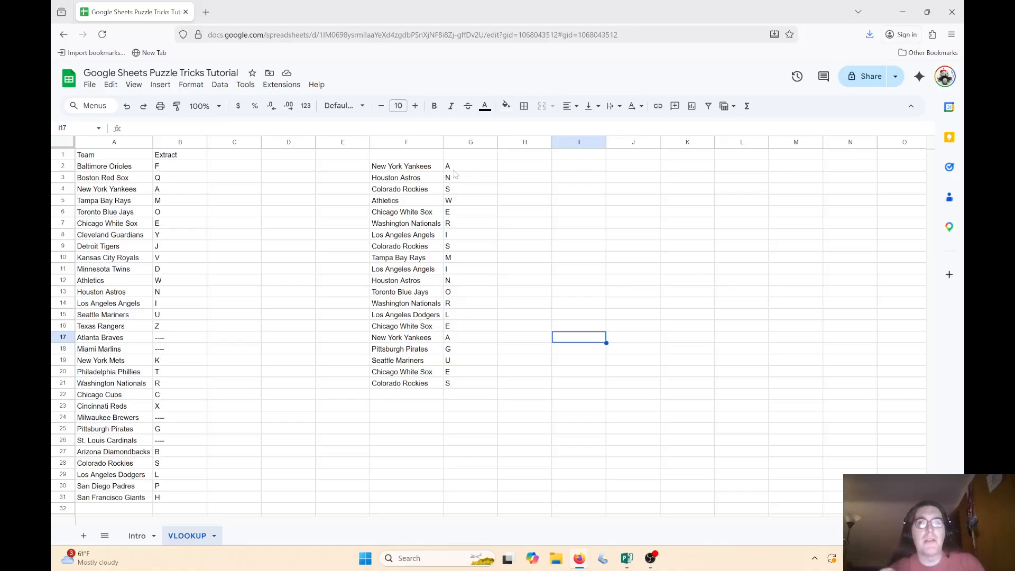
{"action": "left_click_drag", "start_coordinate": [455, 166], "coordinate": [482, 384]}
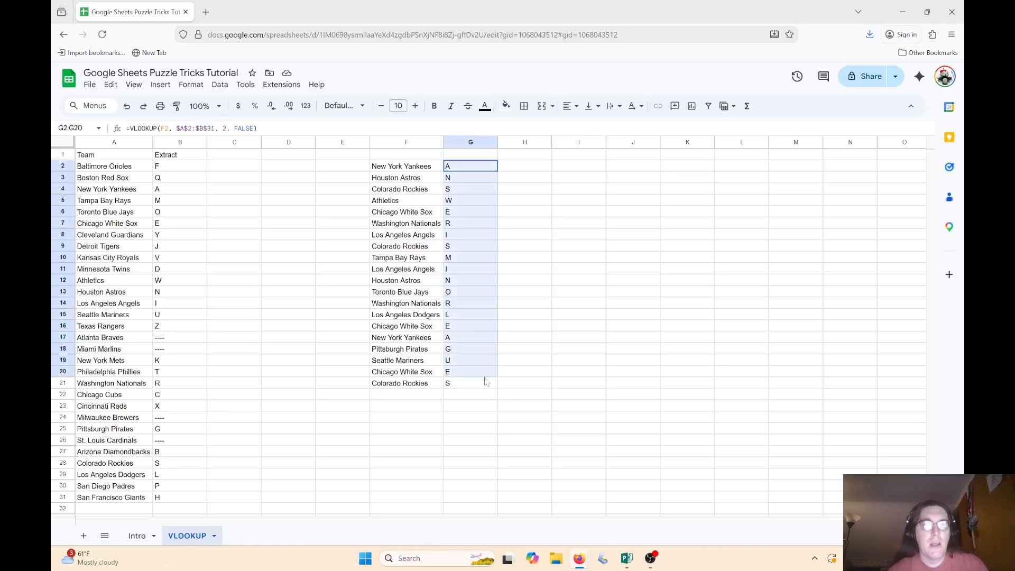
{"action": "left_click_drag", "start_coordinate": [472, 169], "coordinate": [464, 384]}
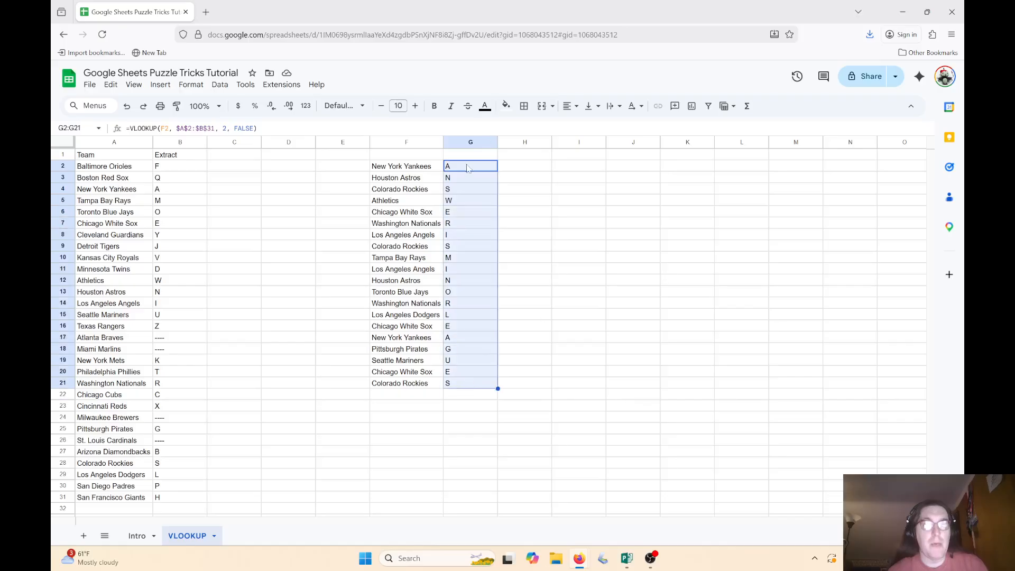
{"action": "left_click_drag", "start_coordinate": [467, 168], "coordinate": [464, 389]}
{"action": "left_click", "coordinate": [412, 408]}
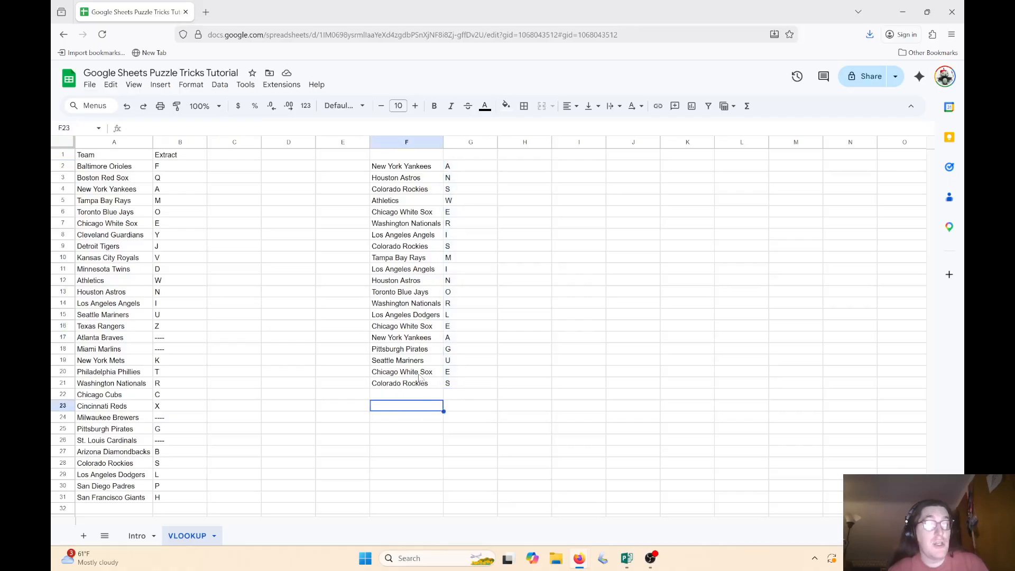